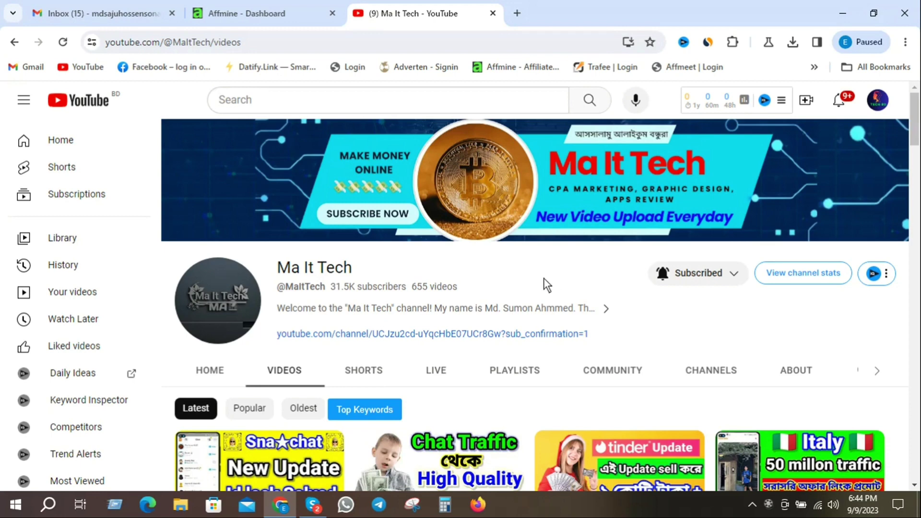
# Step: On Affmine's referral page, note the 763 active referrals and 5% commission, and copy the referral link
pyautogui.moveTo(353, 259); pyautogui.dragTo(274, 269)
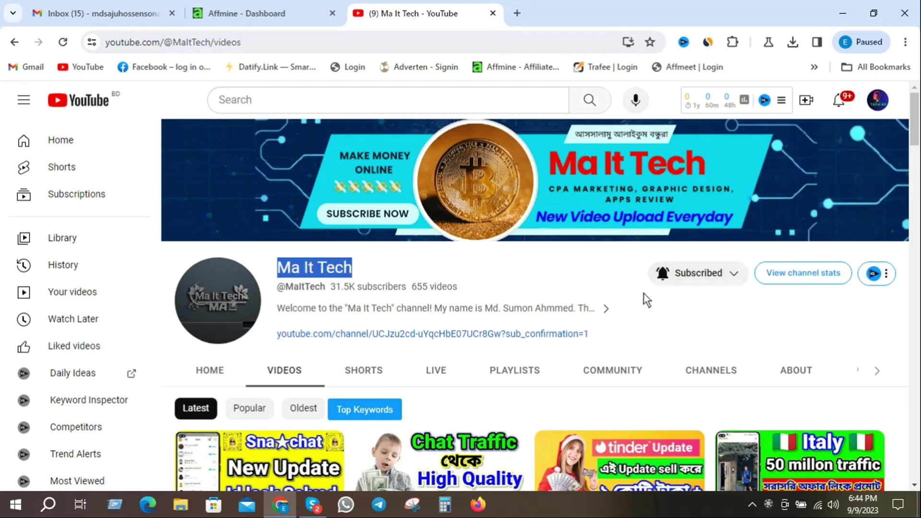
pyautogui.click(478, 266)
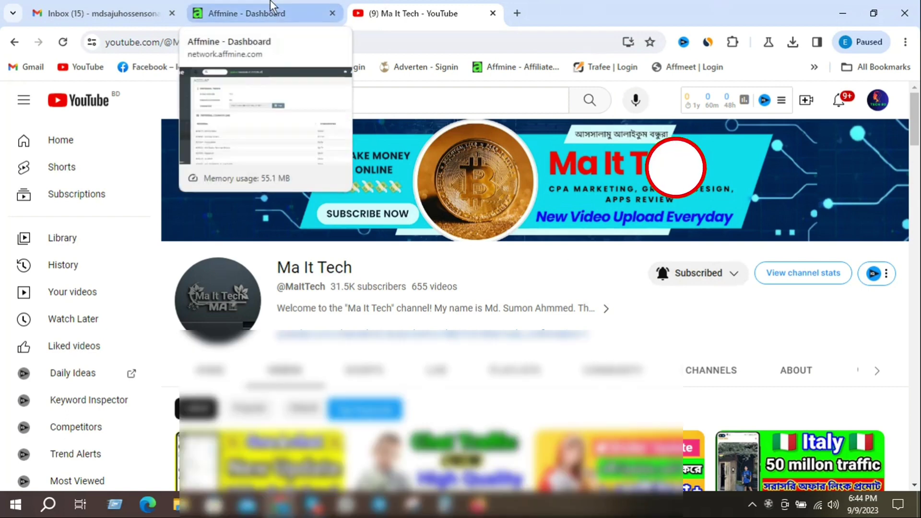
pyautogui.click(272, 7)
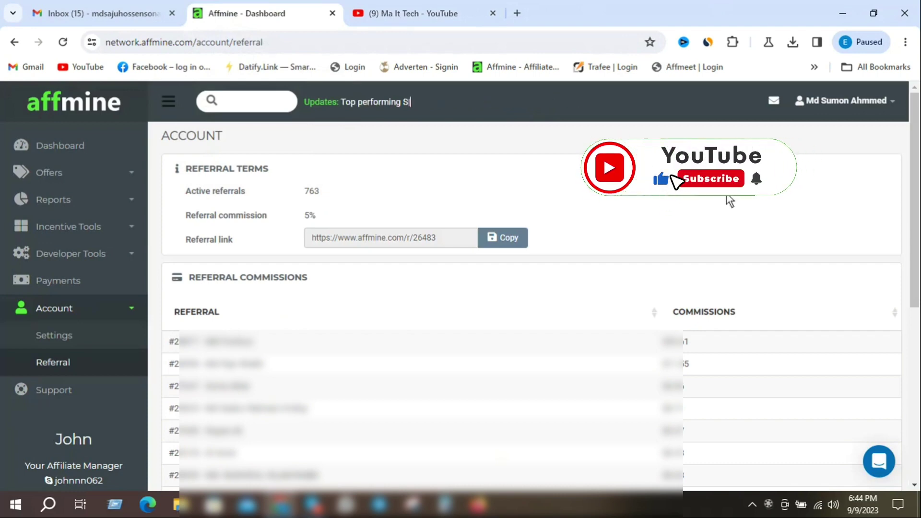
pyautogui.doubleClick(311, 191)
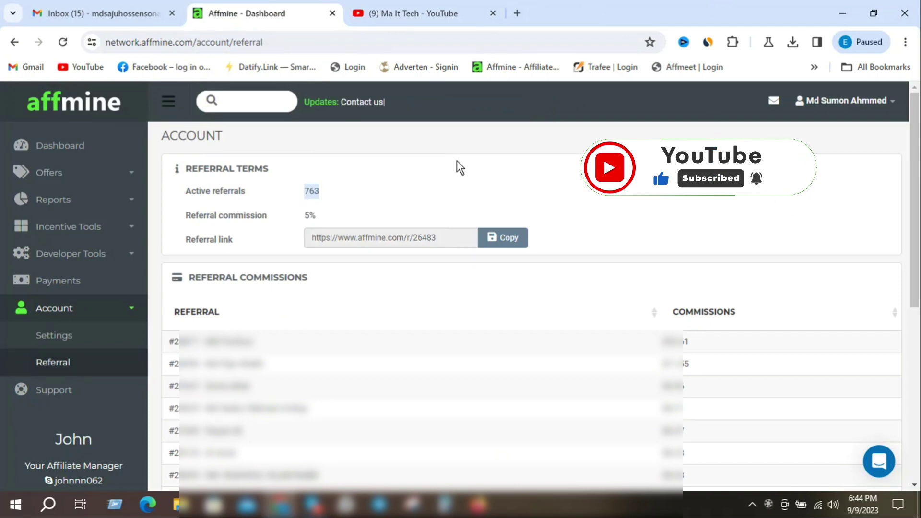
pyautogui.click(422, 181)
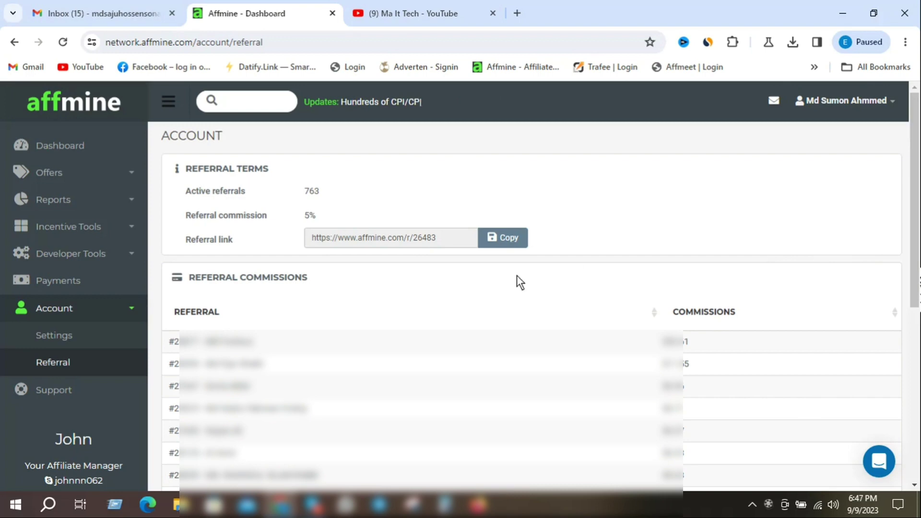
pyautogui.click(517, 240)
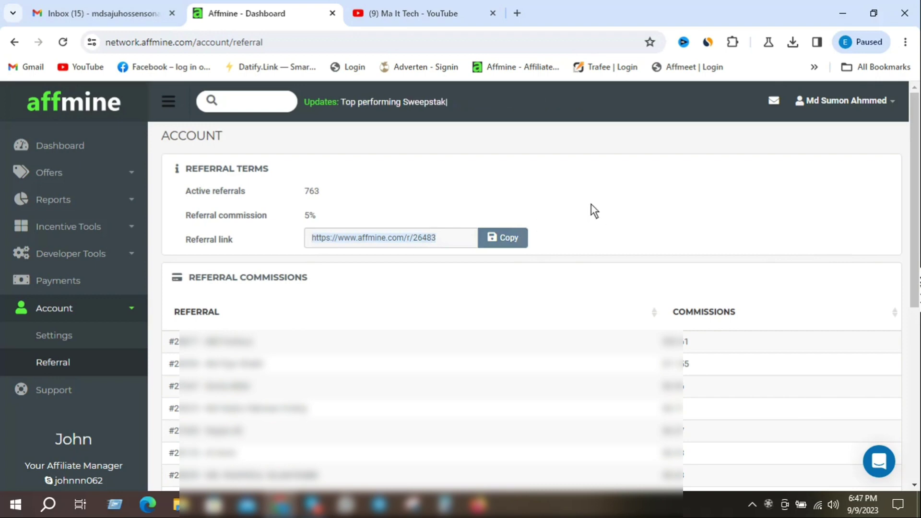
pyautogui.click(514, 235)
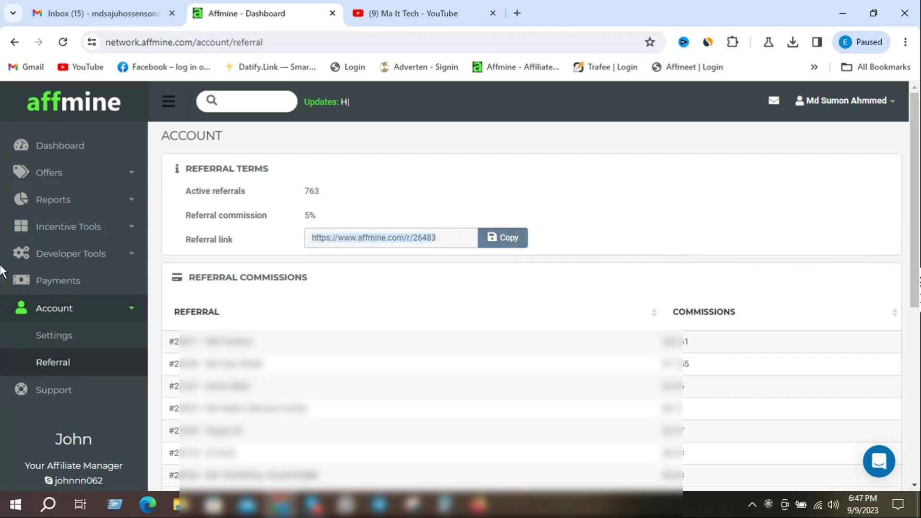
# Step: Log out of Affmine from the profile menu, close its tab and bring up the 41-message Gmail inbox
pyautogui.click(894, 102)
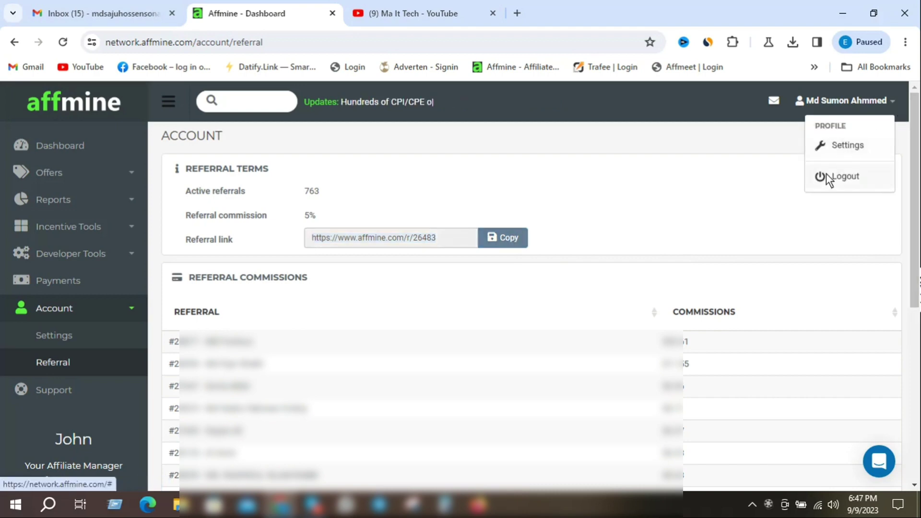
pyautogui.click(828, 174)
pyautogui.click(428, 361)
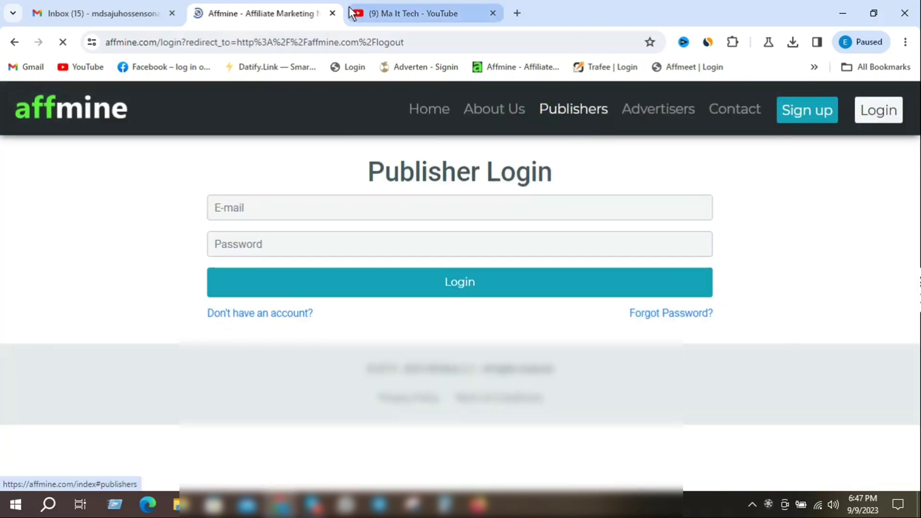
pyautogui.click(332, 13)
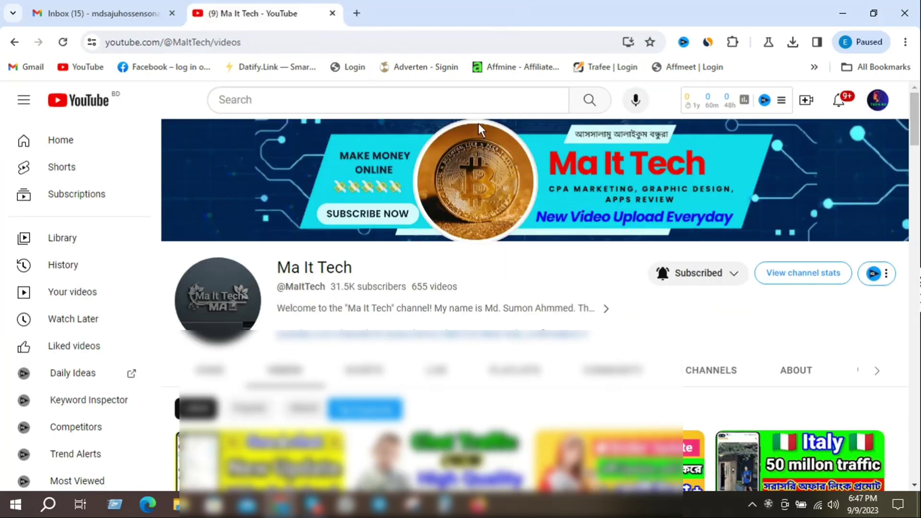
pyautogui.click(98, 12)
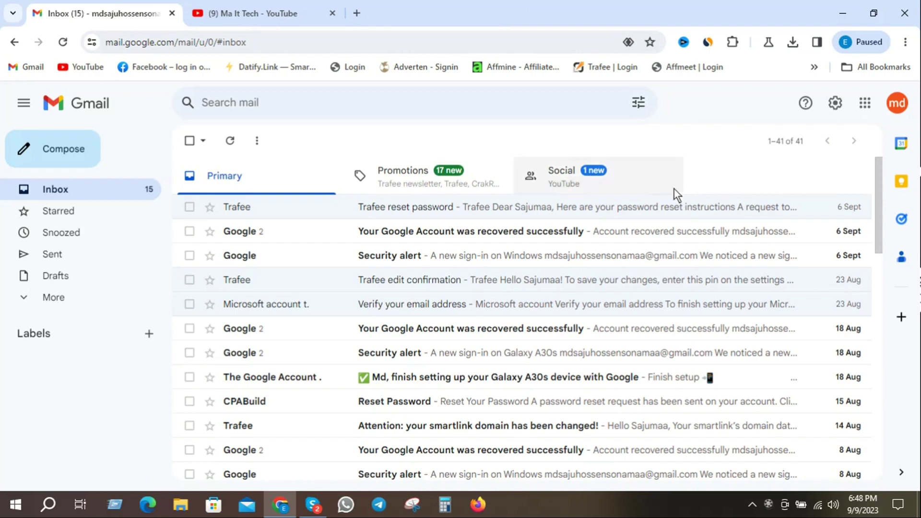
# Step: Load the pasted Affmine referral link in a new tab and accept the site's cookies
pyautogui.click(357, 12)
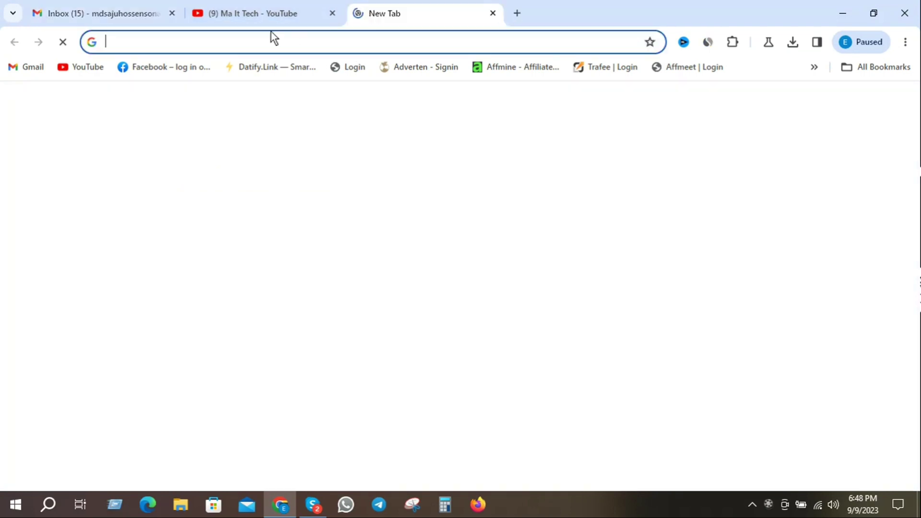
pyautogui.rightClick(220, 40)
pyautogui.click(251, 147)
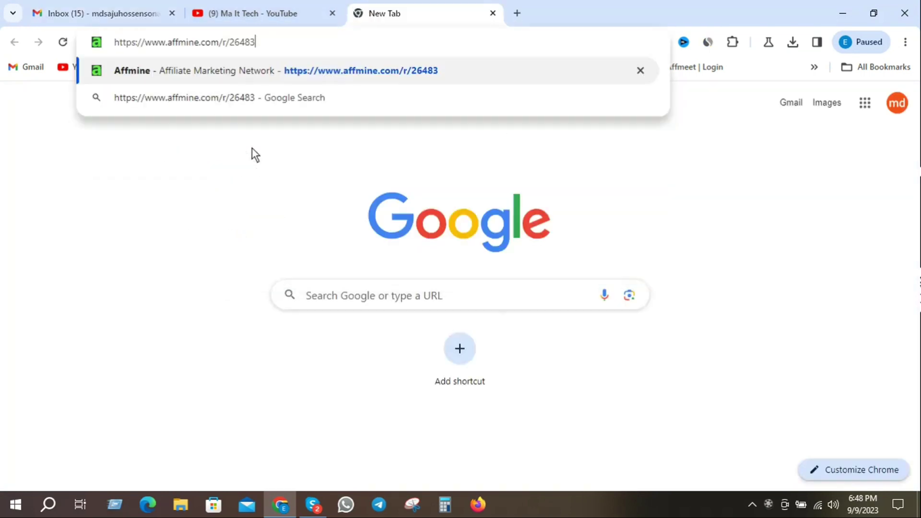
pyautogui.press('Return')
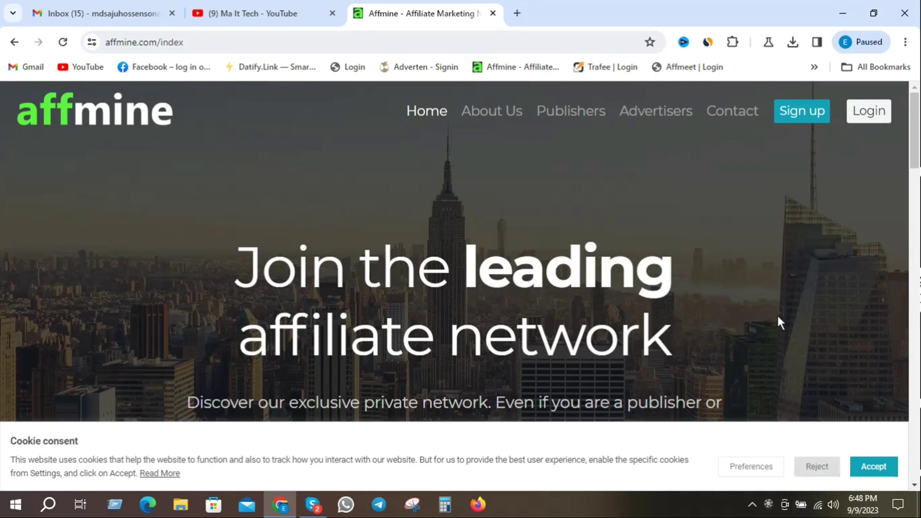
pyautogui.click(882, 468)
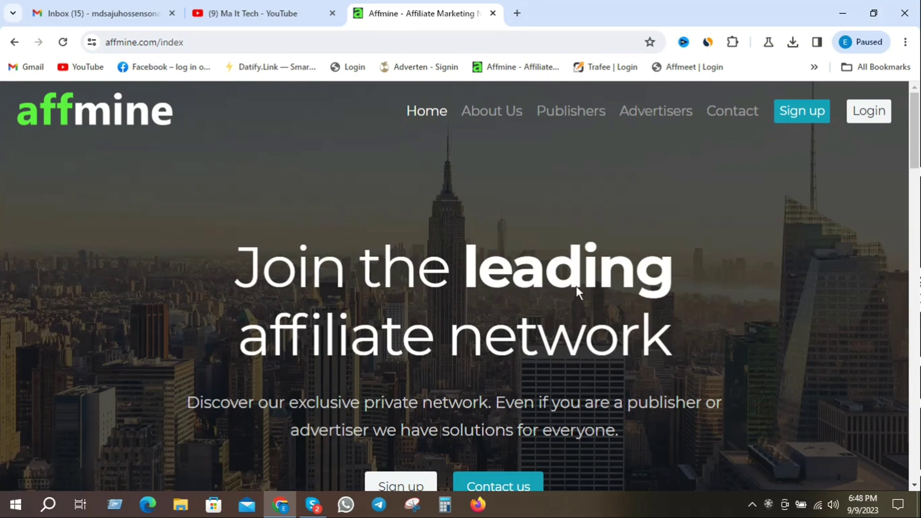
# Step: Go to Affmine's Publisher Sign Up page, look over the blank form, then switch back to Gmail
pyautogui.click(807, 110)
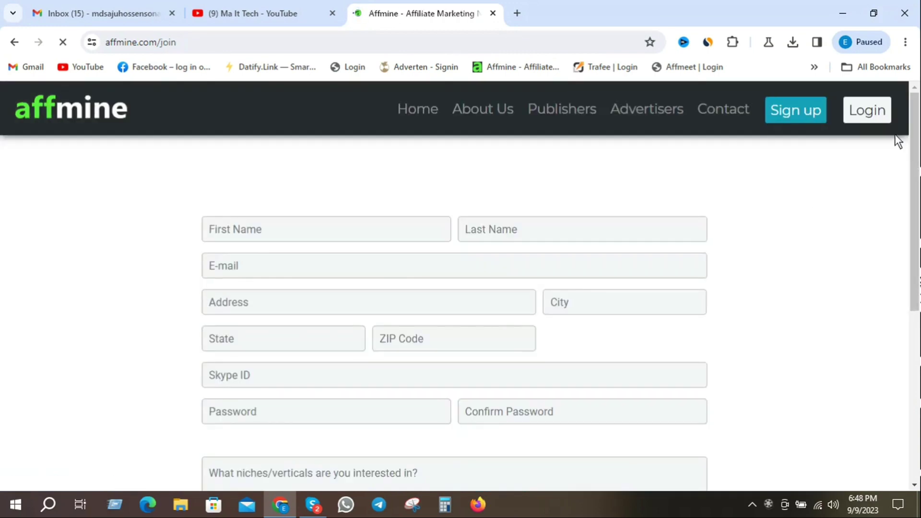
pyautogui.scroll(-3, 902, 147)
pyautogui.scroll(-3, 438, 200)
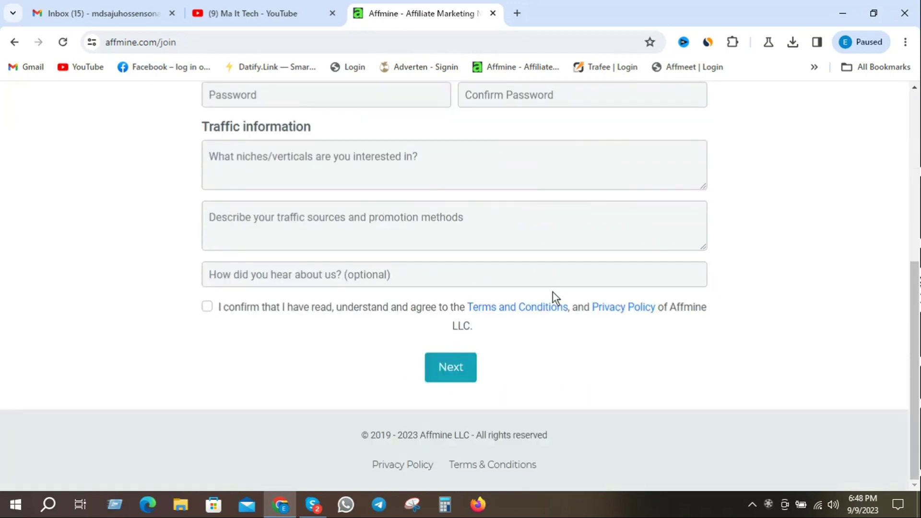
pyautogui.scroll(6, 701, 286)
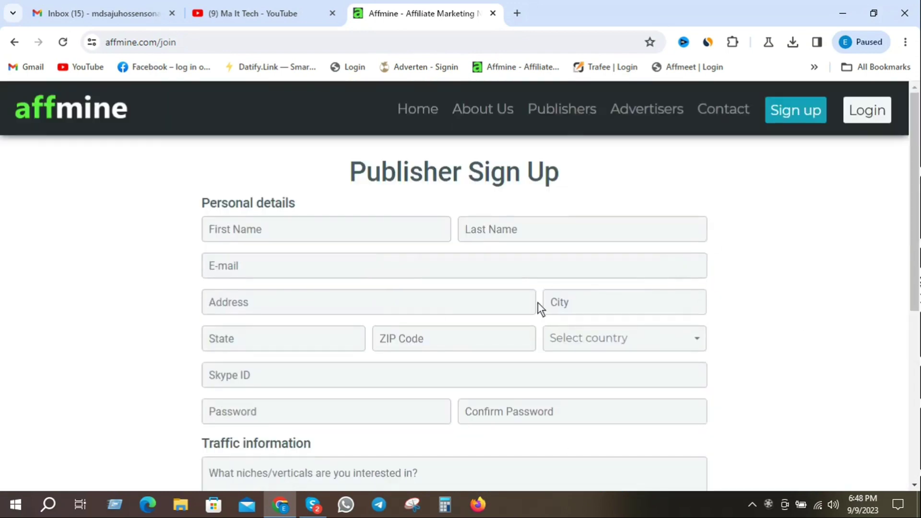
pyautogui.scroll(-3, 538, 307)
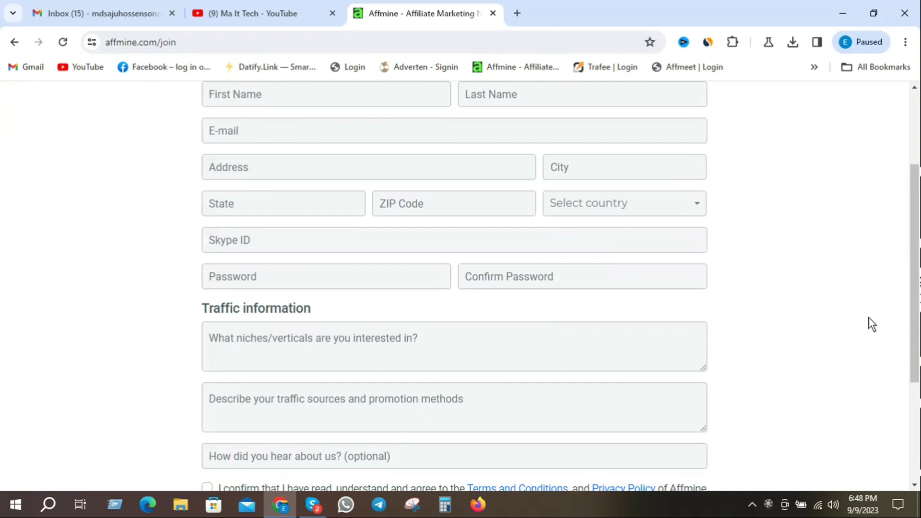
pyautogui.scroll(3, 872, 324)
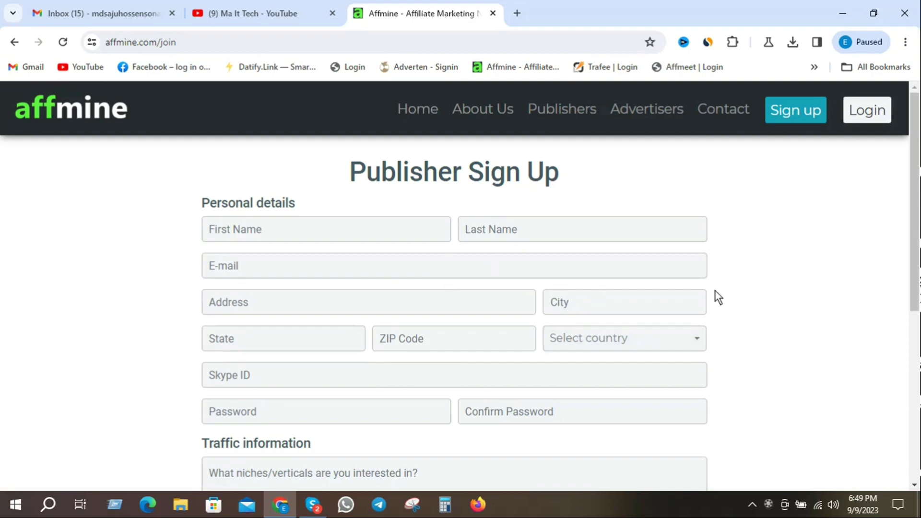
pyautogui.scroll(-6, 715, 292)
pyautogui.scroll(6, 724, 391)
pyautogui.click(257, 235)
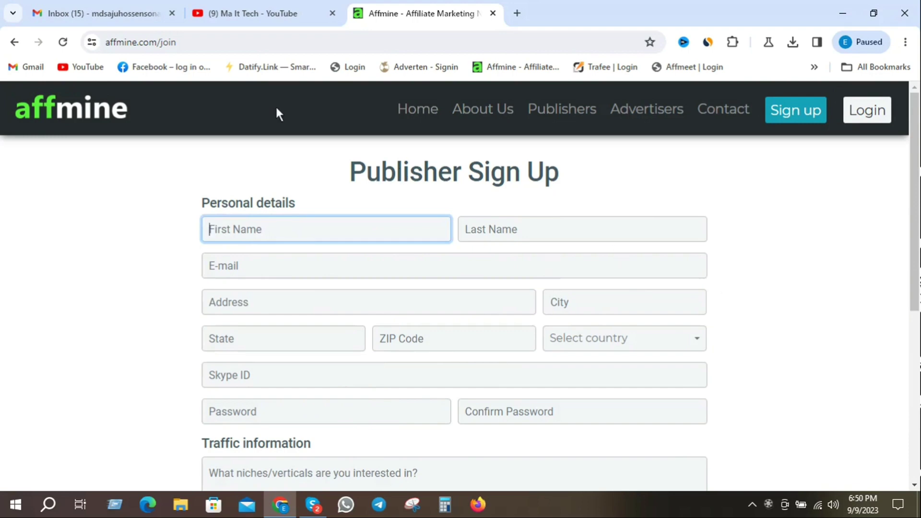
pyautogui.click(110, 13)
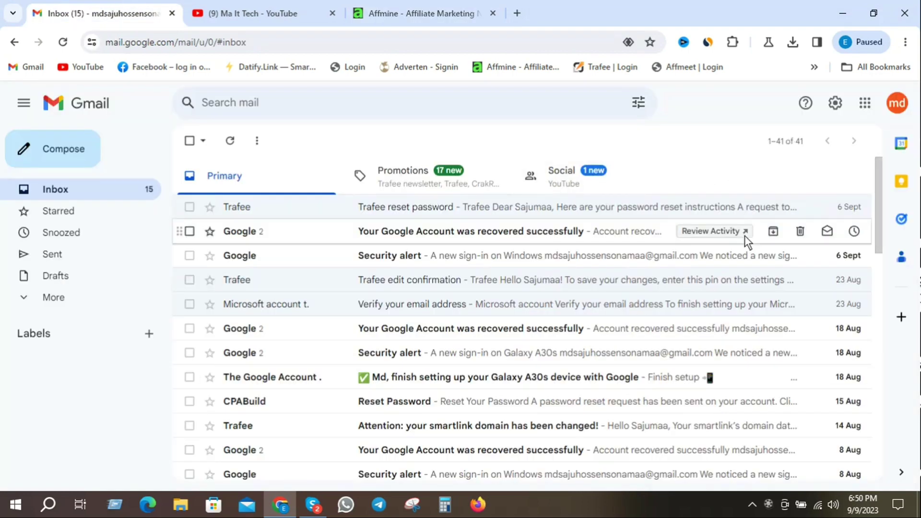
# Step: Copy the signed-in Google account's e-mail address from the account panel and return to the Affmine tab
pyautogui.click(895, 105)
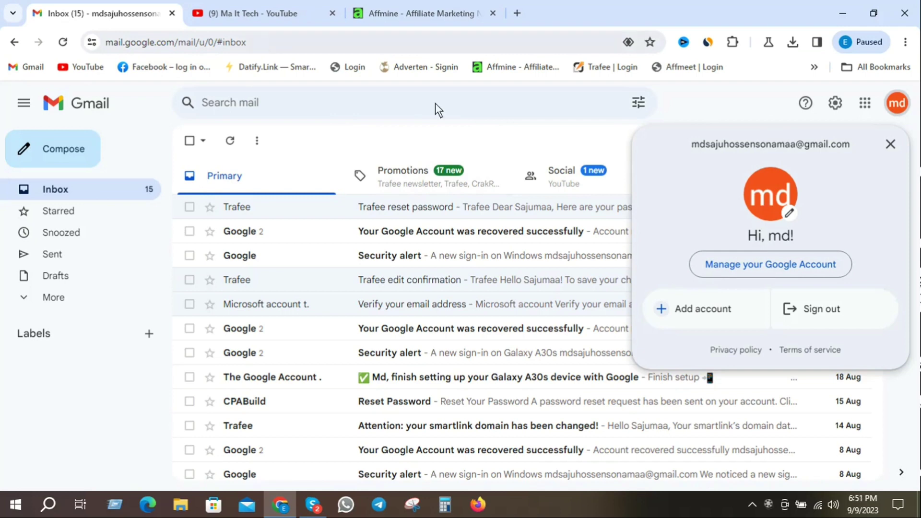
pyautogui.click(330, 131)
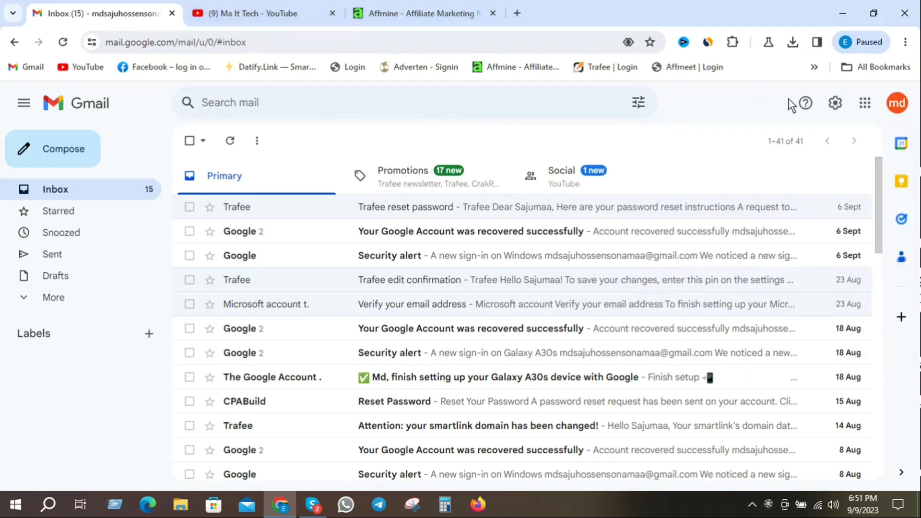
pyautogui.click(907, 104)
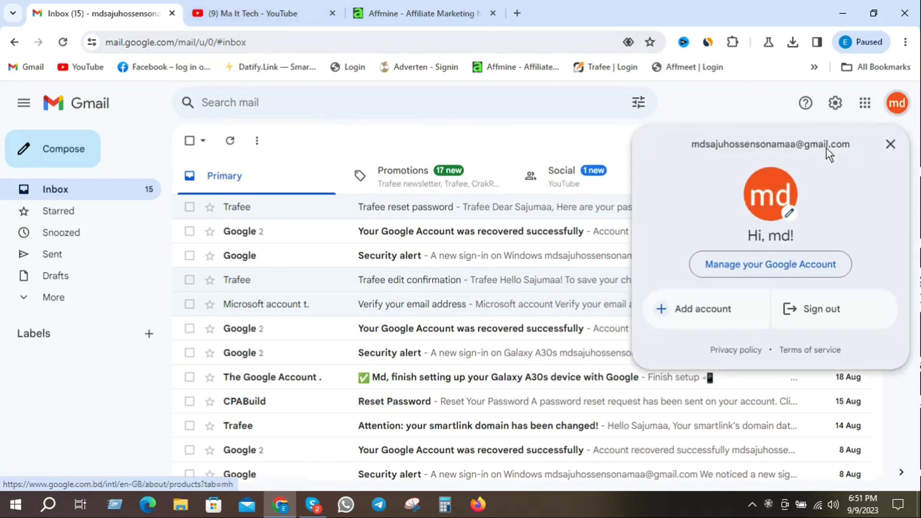
pyautogui.moveTo(856, 142); pyautogui.dragTo(706, 144)
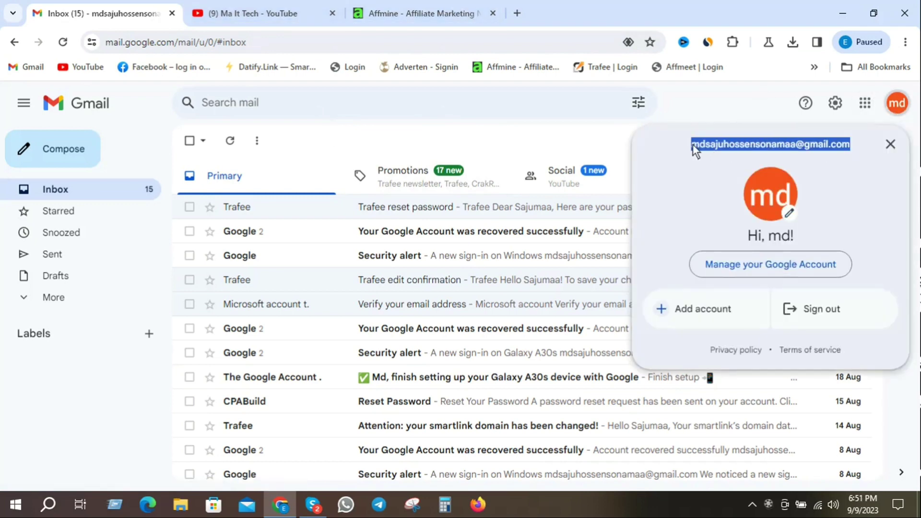
pyautogui.rightClick(721, 145)
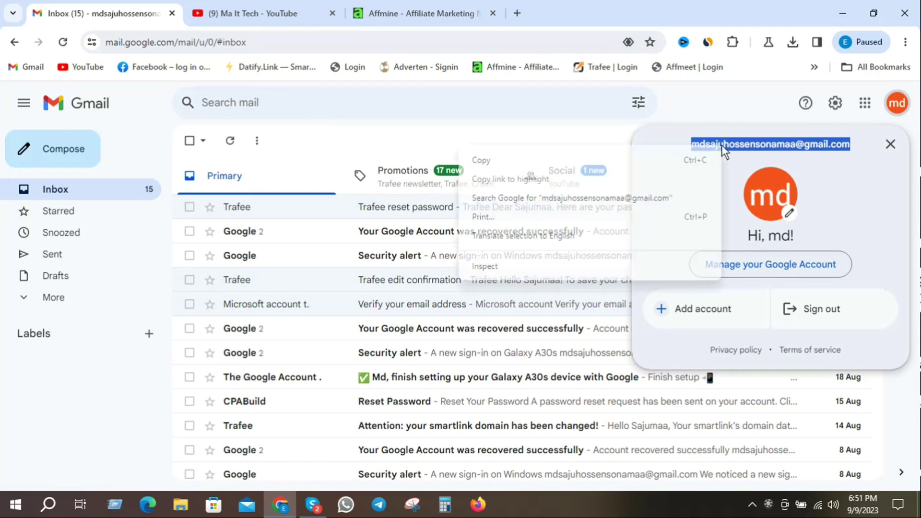
pyautogui.click(540, 160)
pyautogui.click(426, 12)
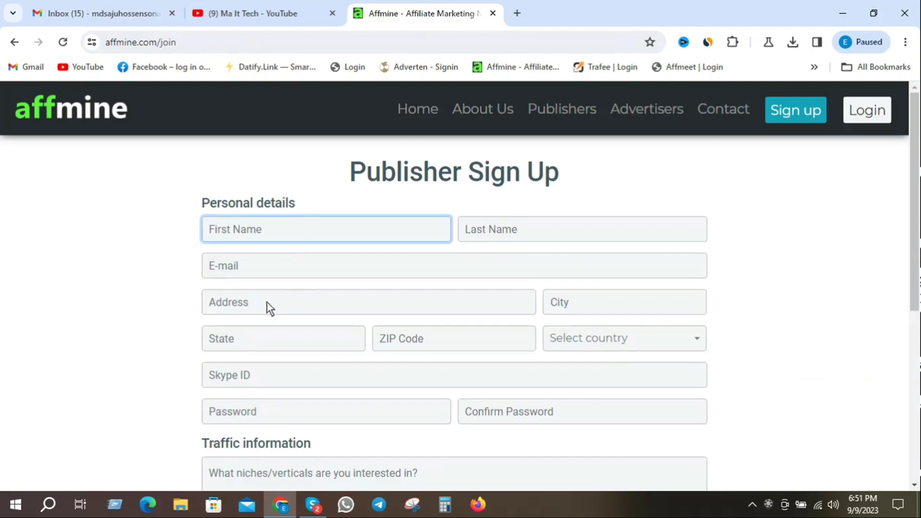
# Step: Paste the copied Gmail address into the sign-up form's E-mail field
pyautogui.click(240, 267)
pyautogui.rightClick(240, 266)
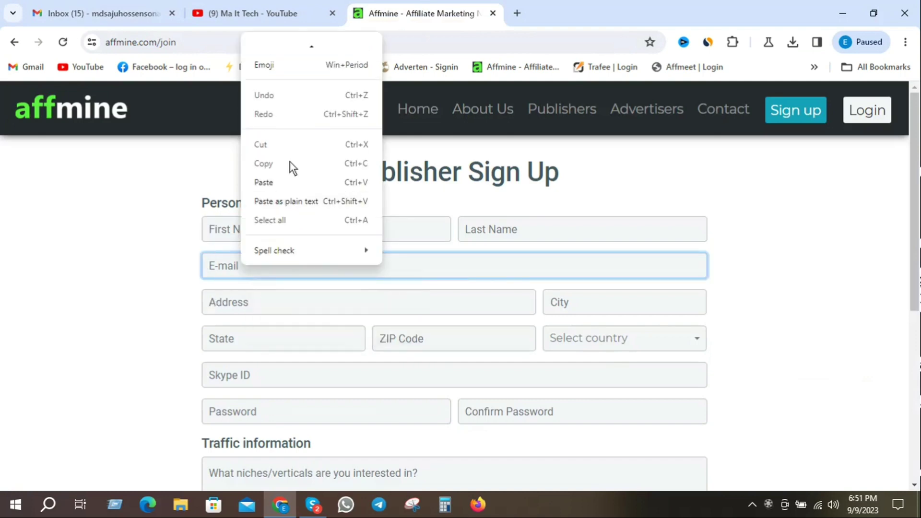
pyautogui.click(273, 181)
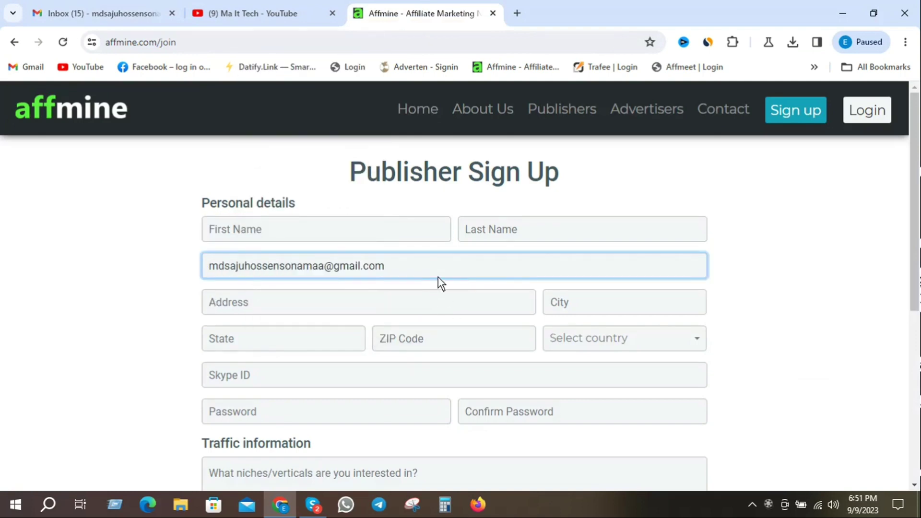
# Step: Fill in the applicant's first and last name on the sign-up form
pyautogui.click(256, 231)
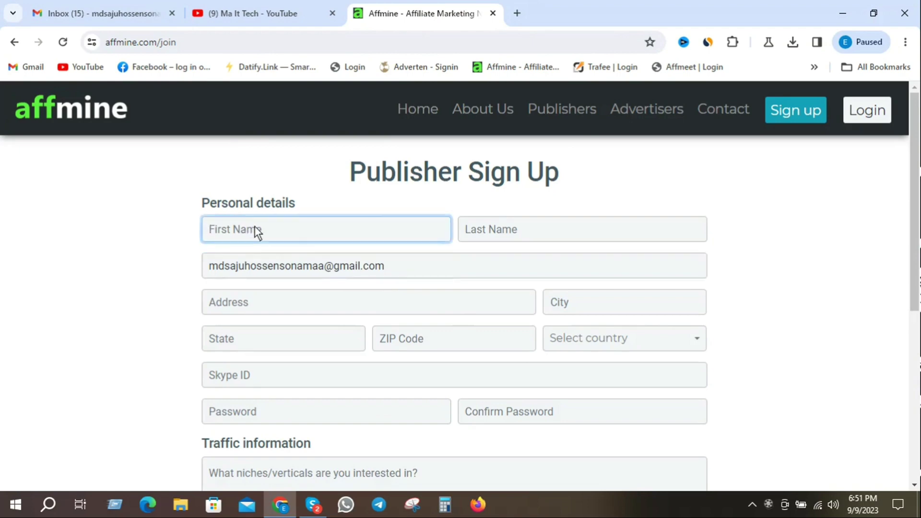
pyautogui.click(510, 231)
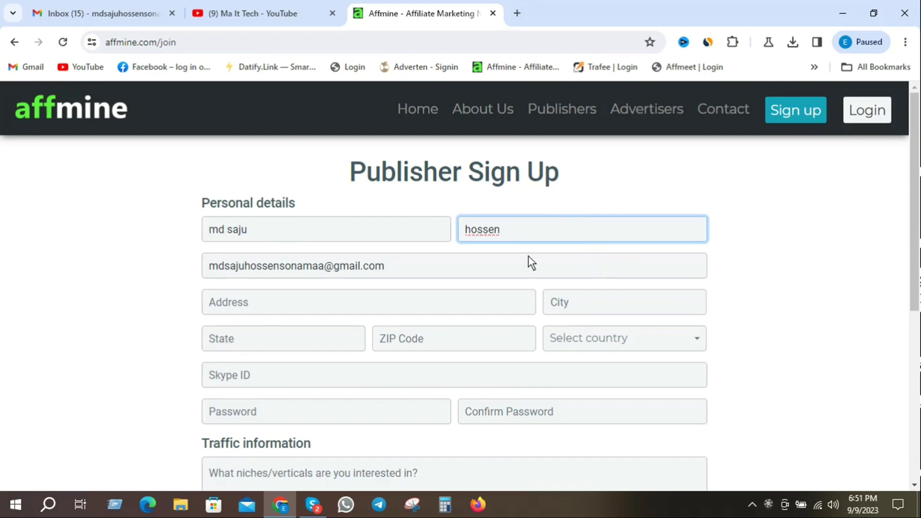
pyautogui.scroll(-1, 555, 232)
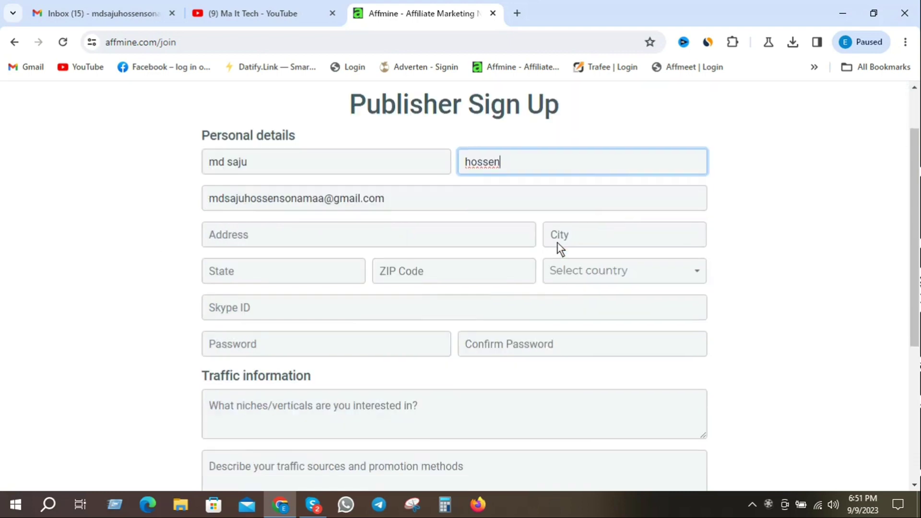
pyautogui.click(247, 232)
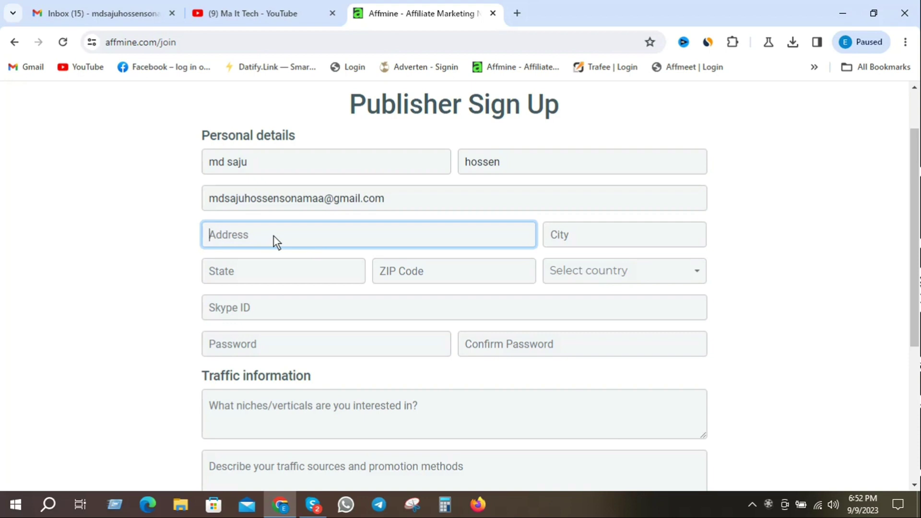
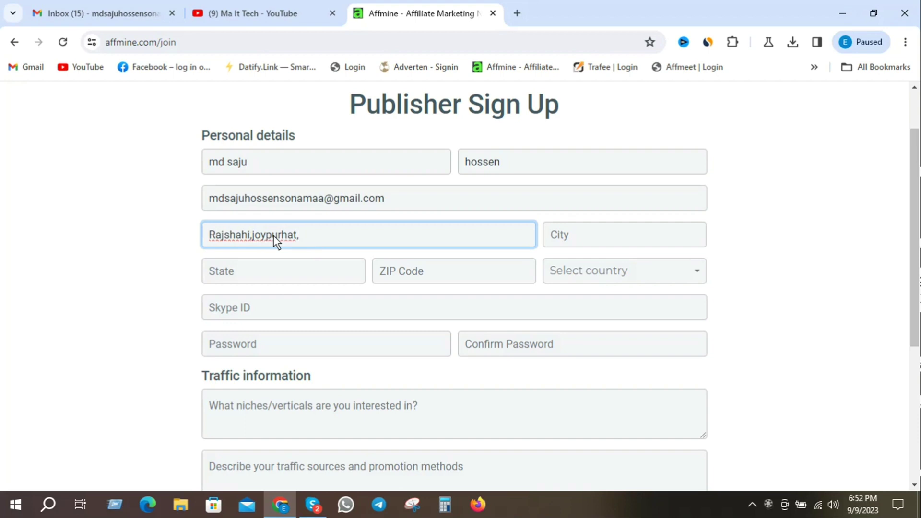
# Step: Enter the applicant's street address, city and state on the sign-up form
pyautogui.click(597, 233)
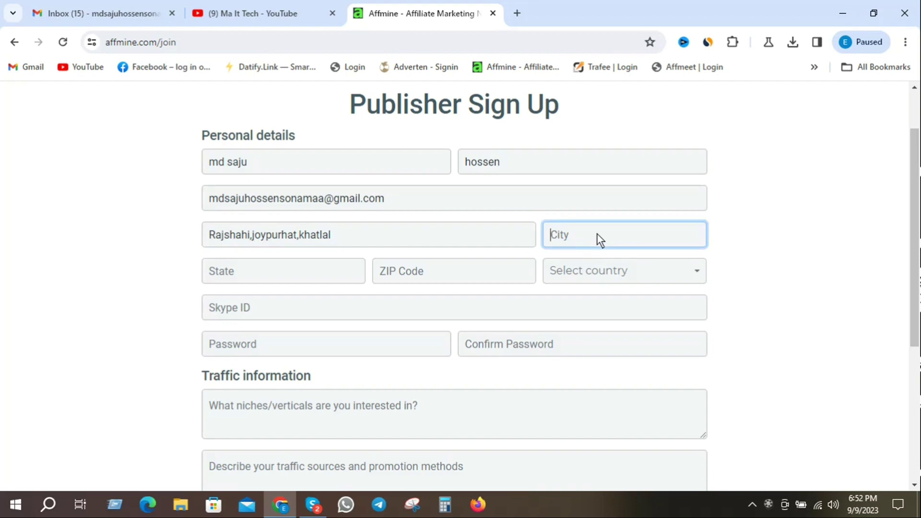
pyautogui.write('joypurhat')
pyautogui.click(244, 272)
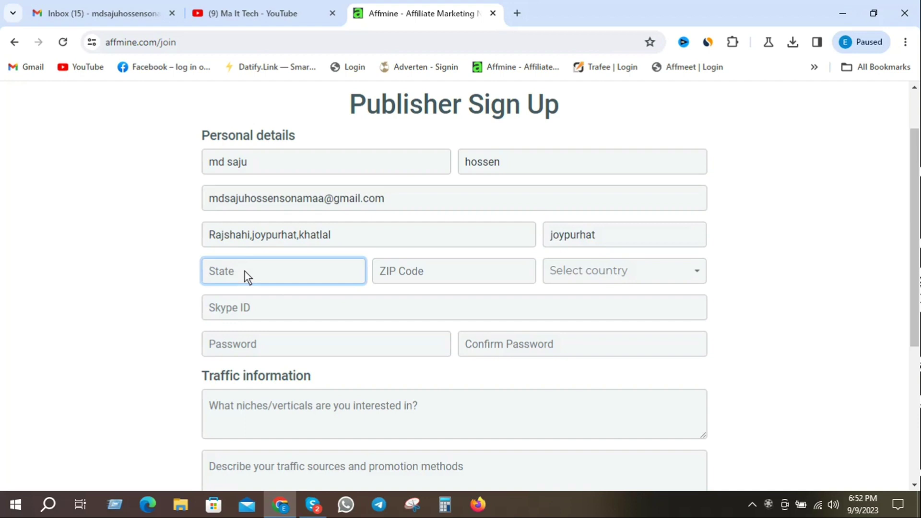
pyautogui.write('joypurhat')
pyautogui.click(426, 275)
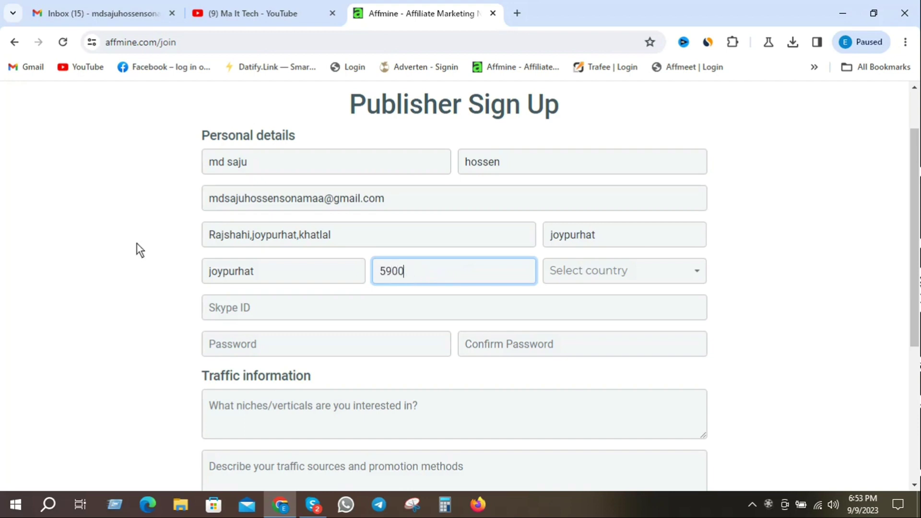
# Step: Choose Bangladesh from the country list
pyautogui.click(601, 271)
pyautogui.scroll(-3, 643, 357)
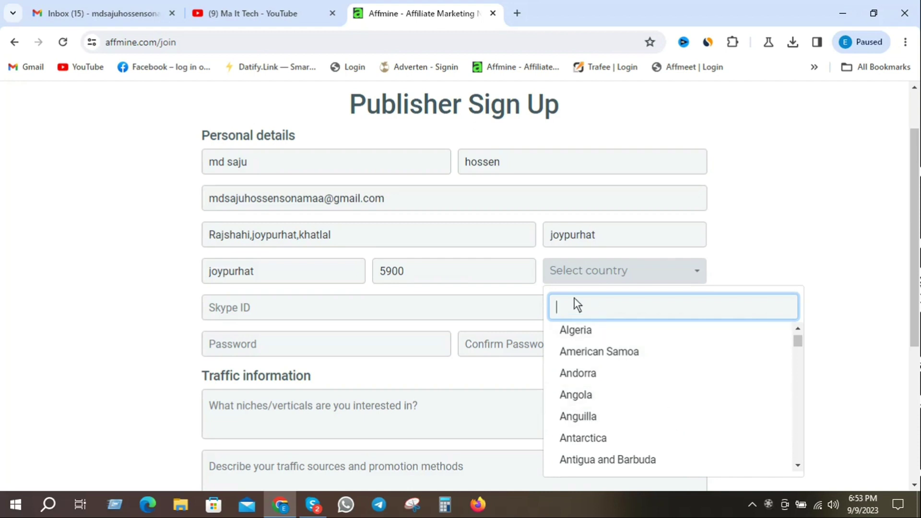
pyautogui.scroll(-5, 624, 372)
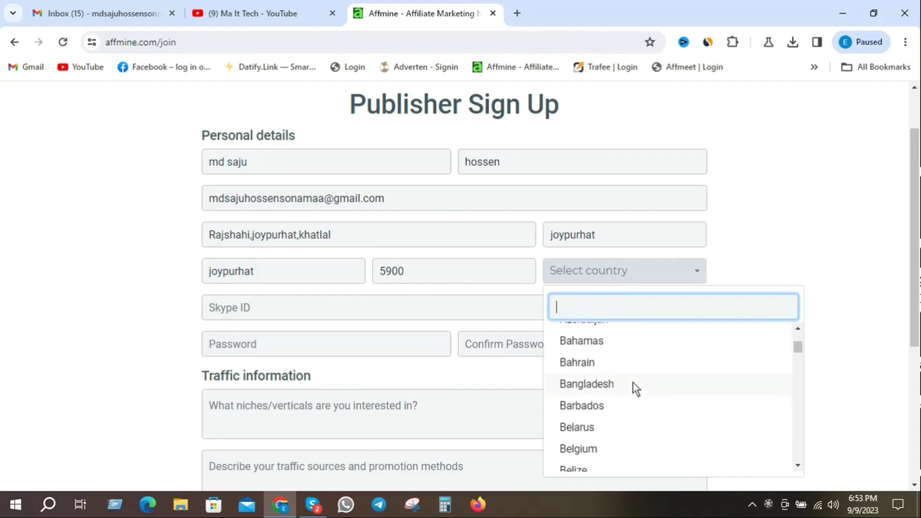
pyautogui.click(600, 382)
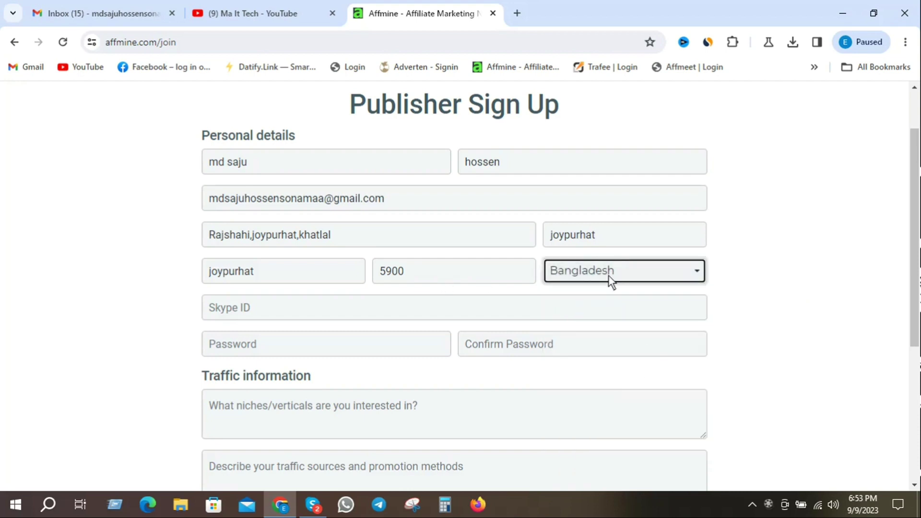
pyautogui.click(226, 308)
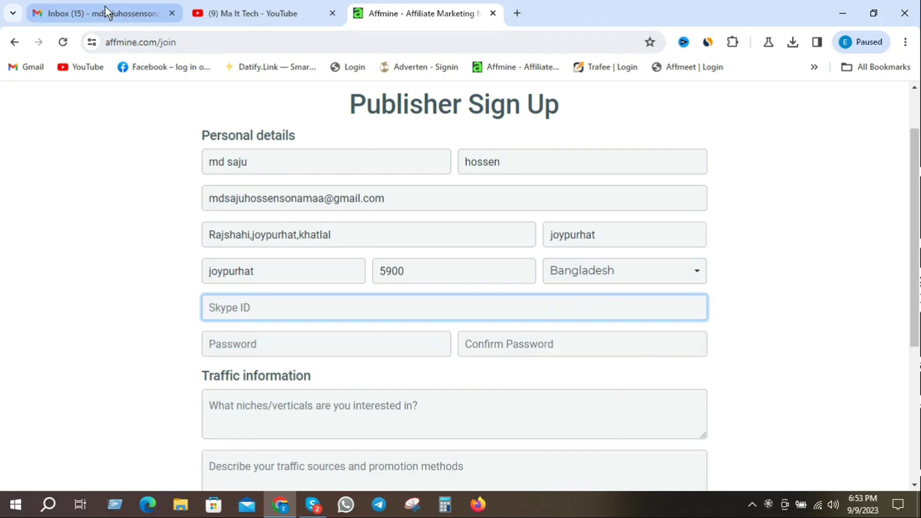
# Step: Copy the Skype Name from the Skype profile details and go back to Chrome
pyautogui.click(312, 505)
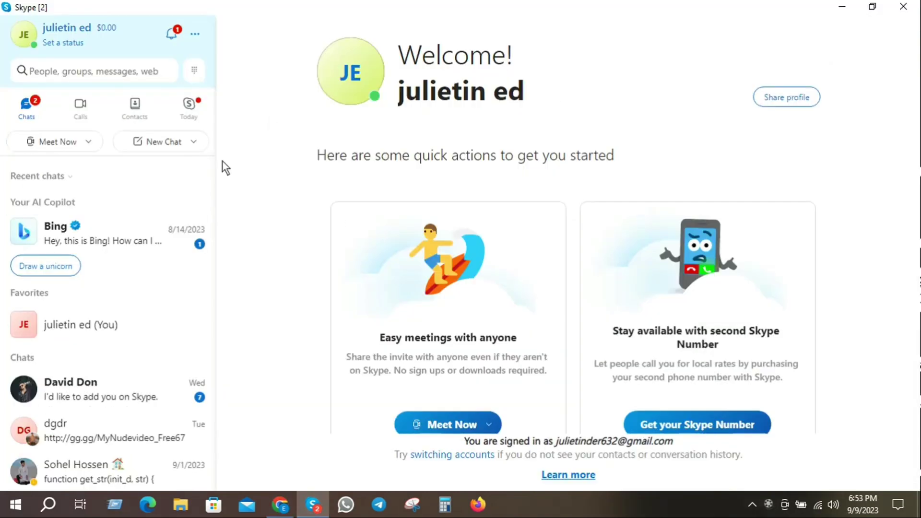
pyautogui.click(65, 27)
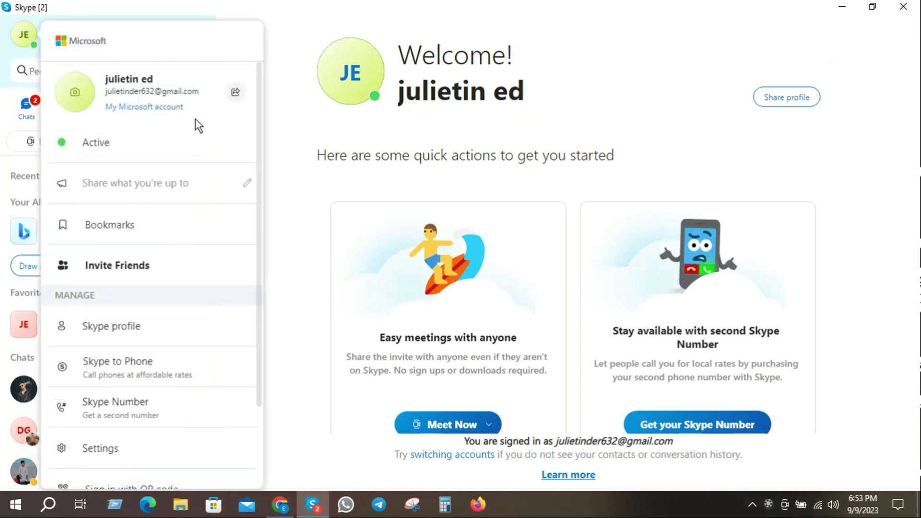
pyautogui.click(134, 79)
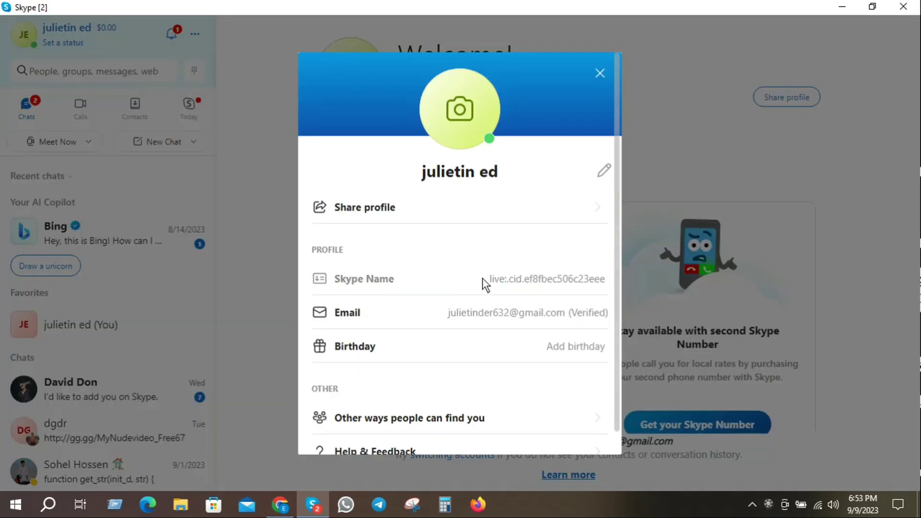
pyautogui.rightClick(551, 282)
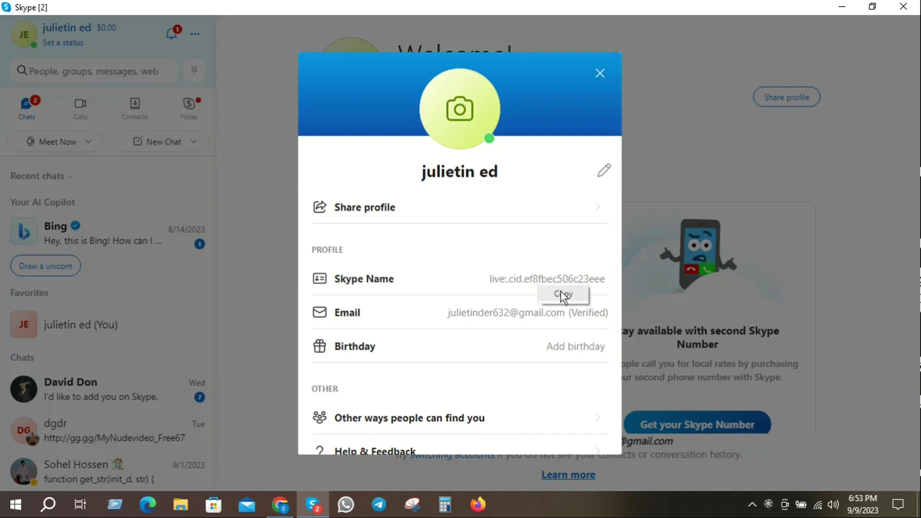
pyautogui.click(562, 293)
pyautogui.click(600, 73)
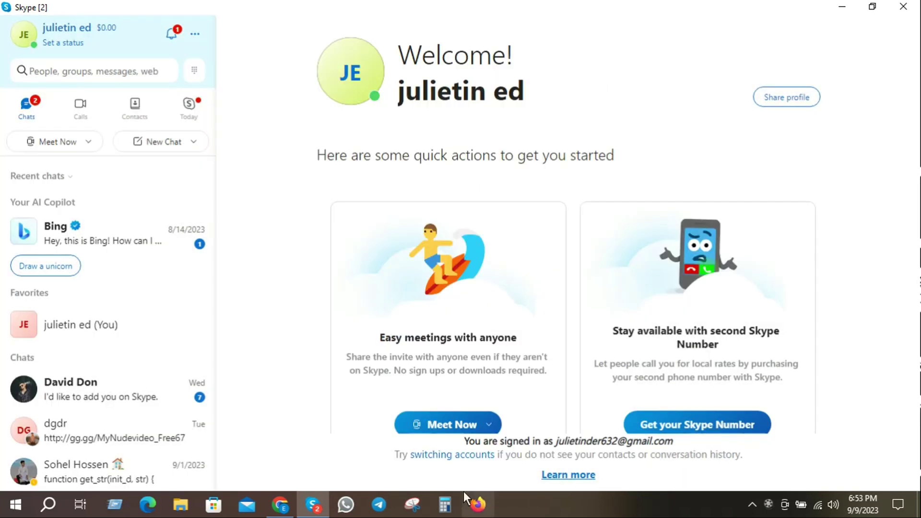
pyautogui.click(280, 506)
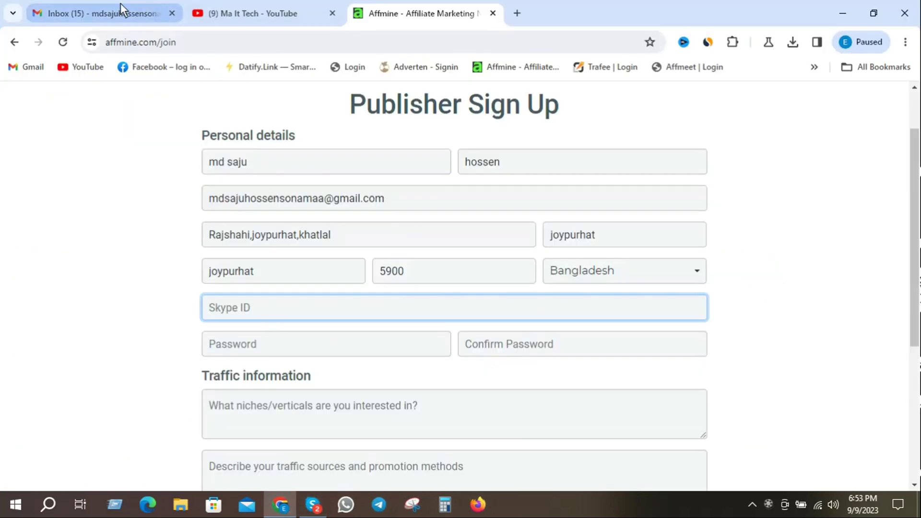
# Step: Copy the entered e-mail address and paste it into the Skype ID field
pyautogui.moveTo(404, 202); pyautogui.dragTo(206, 196)
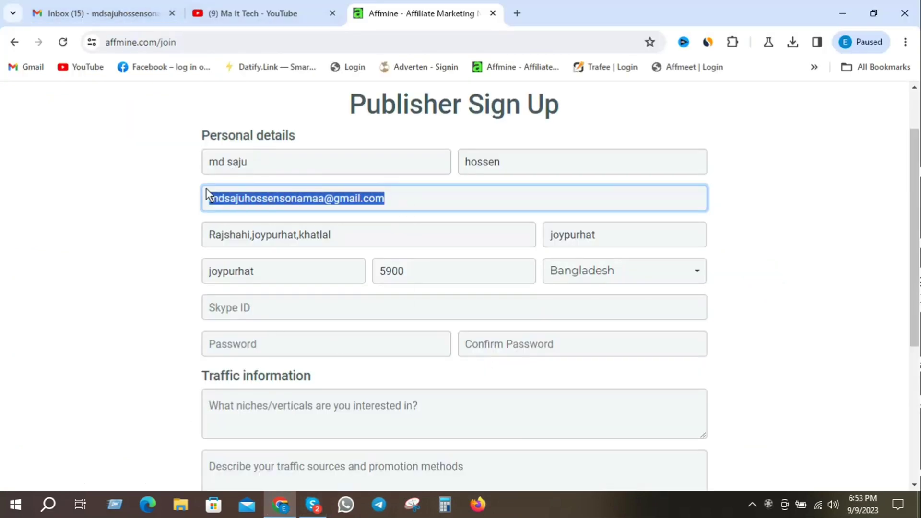
pyautogui.rightClick(270, 201)
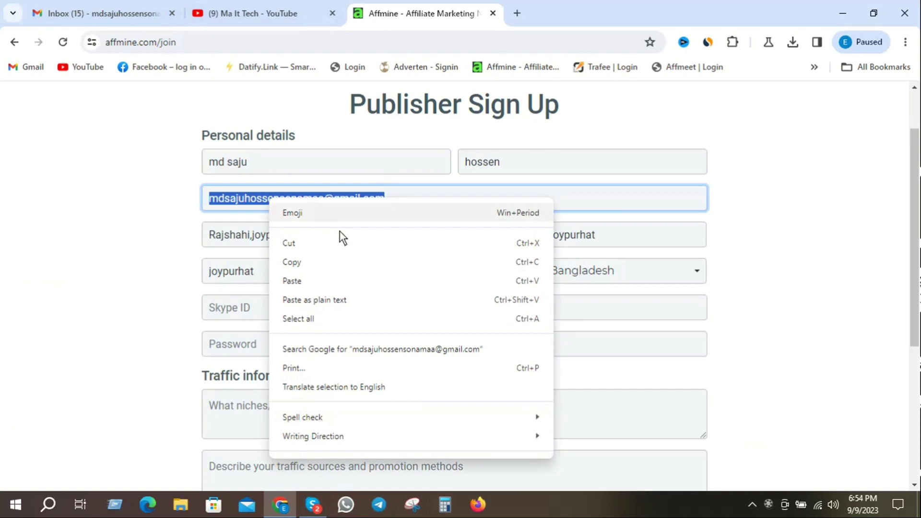
pyautogui.click(306, 261)
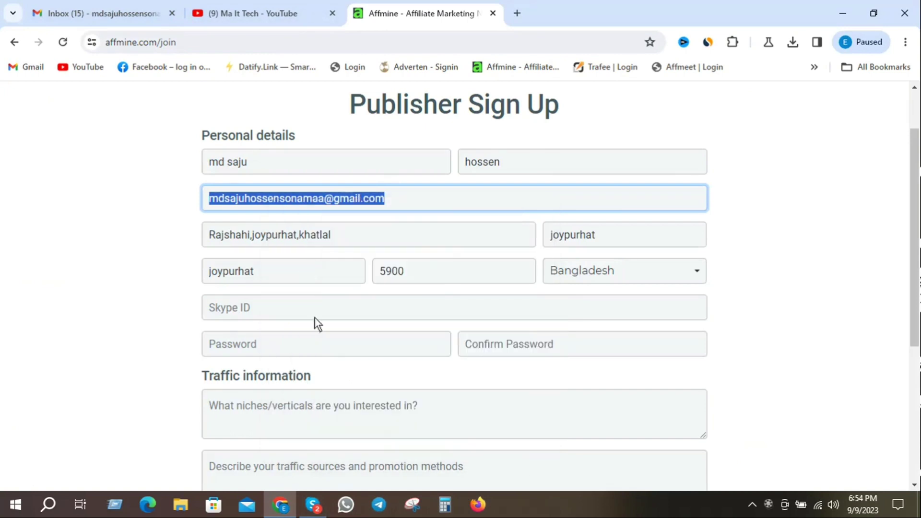
pyautogui.click(249, 307)
pyautogui.rightClick(249, 306)
pyautogui.click(266, 171)
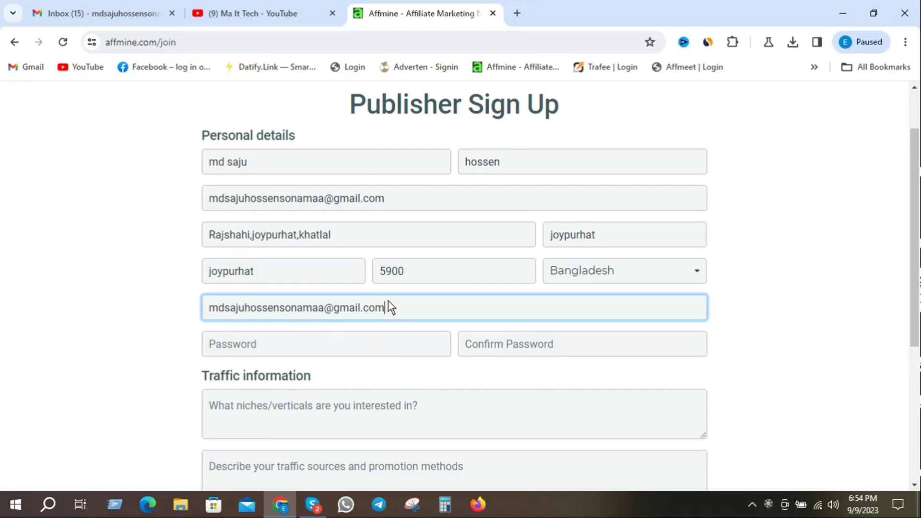
pyautogui.scroll(-1, 407, 301)
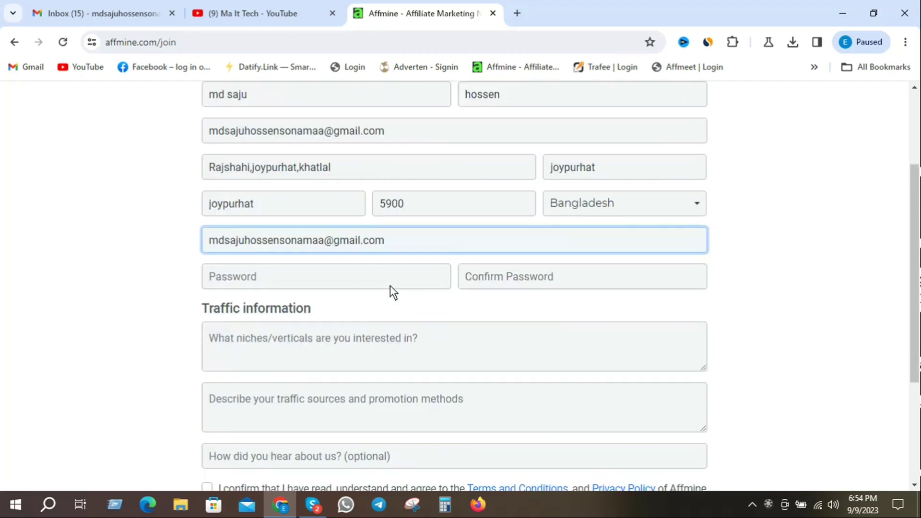
# Step: Enter the account password and repeat it in the Confirm Password field
pyautogui.scroll(-1, 445, 239)
pyautogui.click(289, 206)
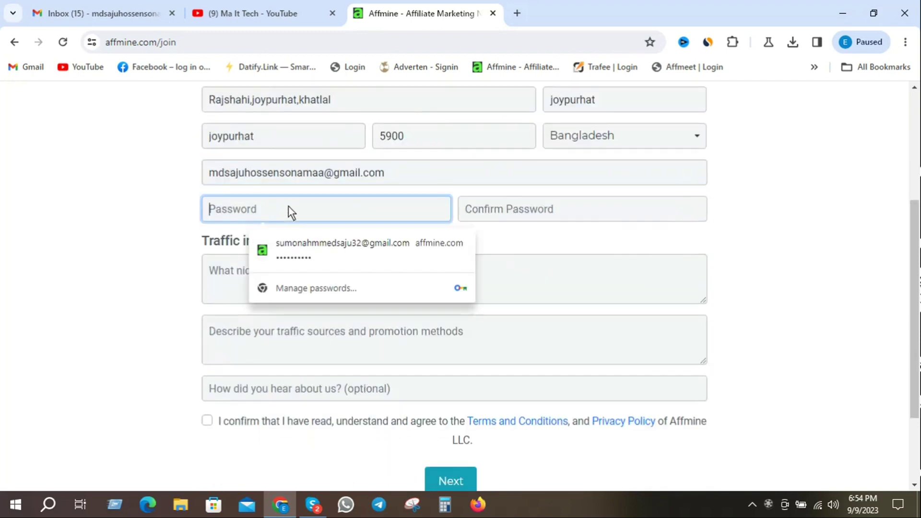
pyautogui.write('a')
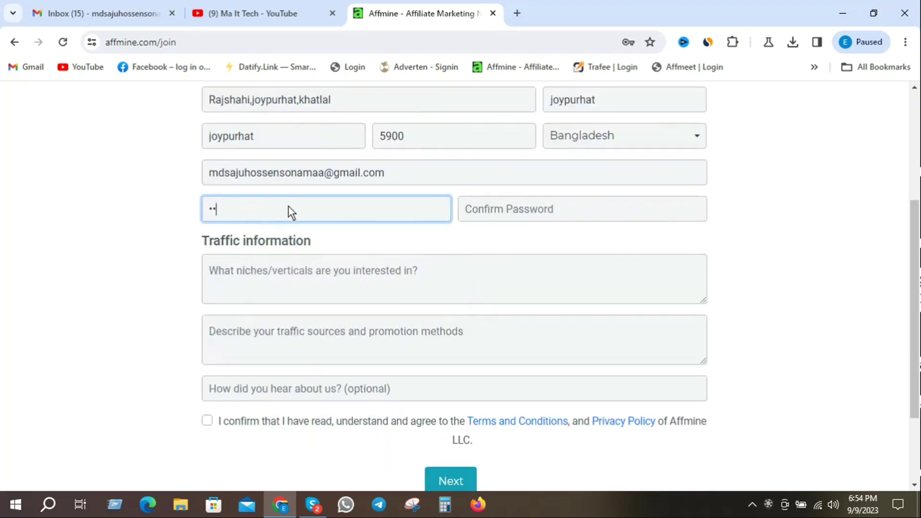
pyautogui.press('BackSpace')
pyautogui.write('a••••••••••')
pyautogui.click(532, 209)
pyautogui.write('•••••••••••')
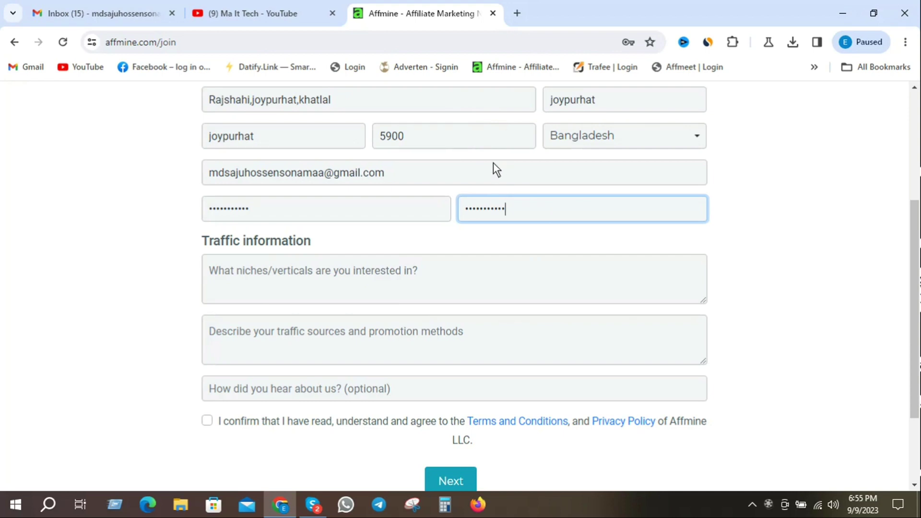
# Step: Answer the niches question with 'i like my offers cc submit,emile submite,gift card etc'
pyautogui.click(235, 268)
pyautogui.write('i')
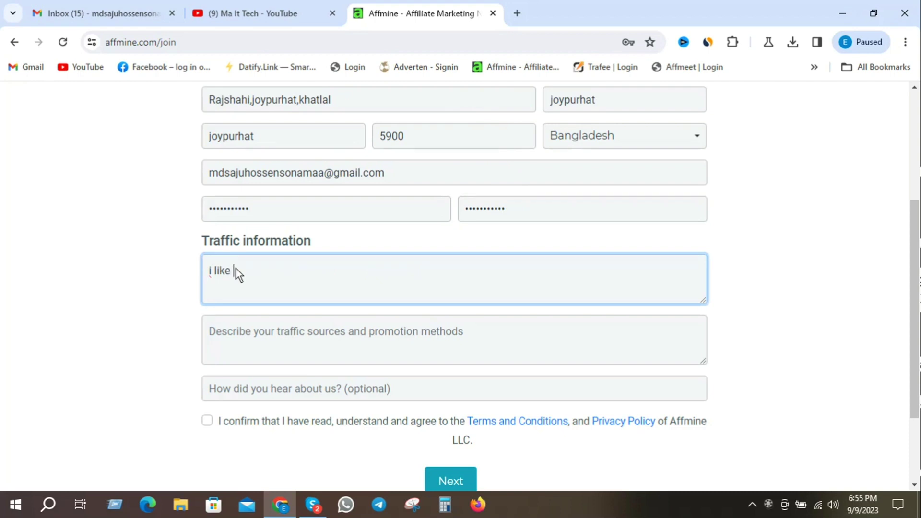
pyautogui.write('like my offers')
pyautogui.write('cc su')
pyautogui.write('bmit,emile')
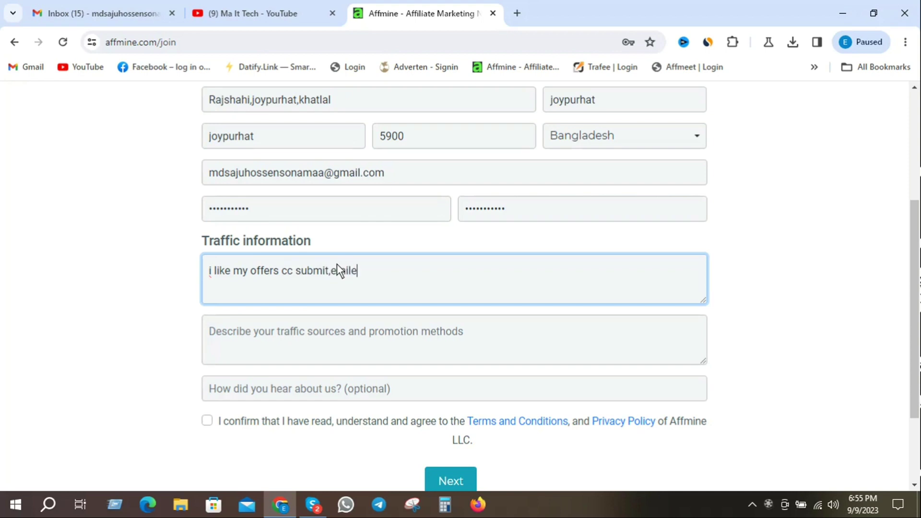
pyautogui.write(' submu')
pyautogui.press('BackSpace')
pyautogui.write('ite')
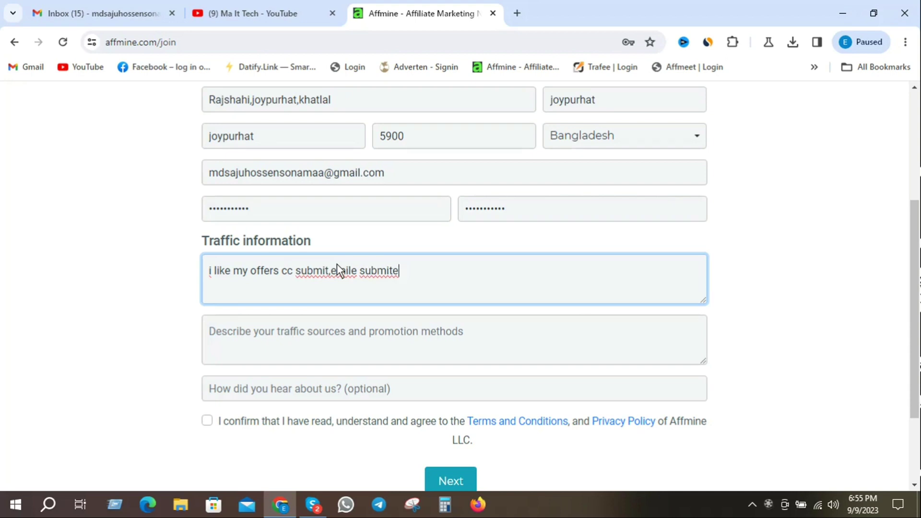
pyautogui.write(',')
pyautogui.write('gift')
pyautogui.write(' cir')
pyautogui.write('ed')
pyautogui.press('BackSpace')
pyautogui.press('BackSpace')
pyautogui.press('BackSpace')
pyautogui.press('BackSpace')
pyautogui.write('a')
pyautogui.write('red')
pyautogui.press('BackSpace')
pyautogui.press('BackSpace')
pyautogui.write('d etc')
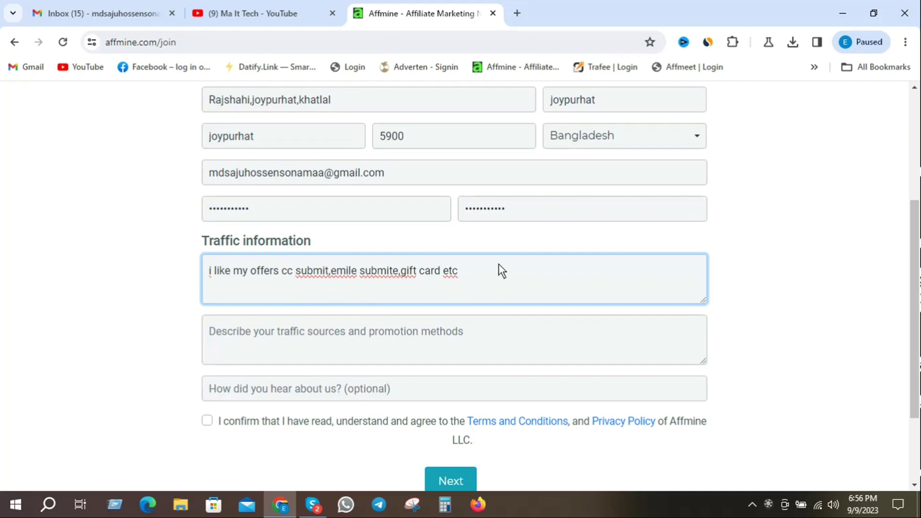
# Step: Insert 'apps install' after 'gift card' in the niches answer
pyautogui.click(439, 269)
pyautogui.write('apps install')
pyautogui.click(215, 338)
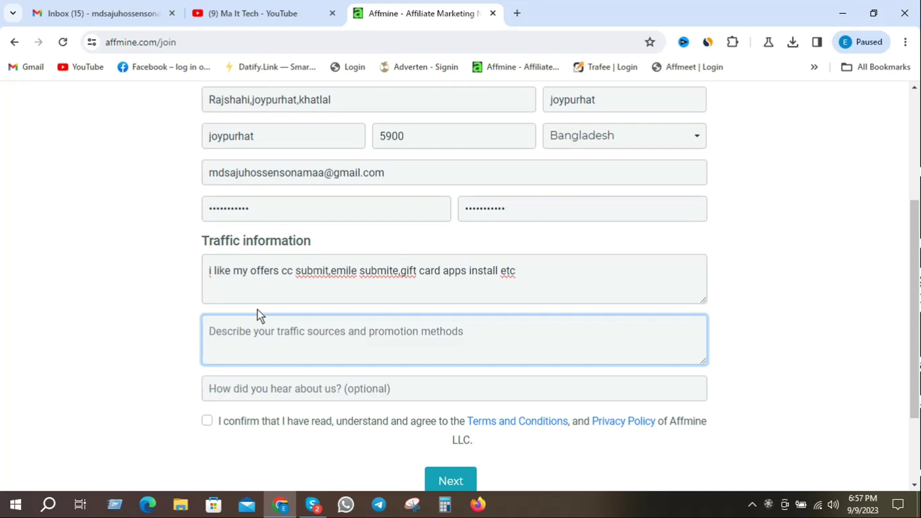
# Step: Type 'i will promote my offers gab post, facebook page marketing, facebook post, twitter post' as the traffic sources
pyautogui.write('i')
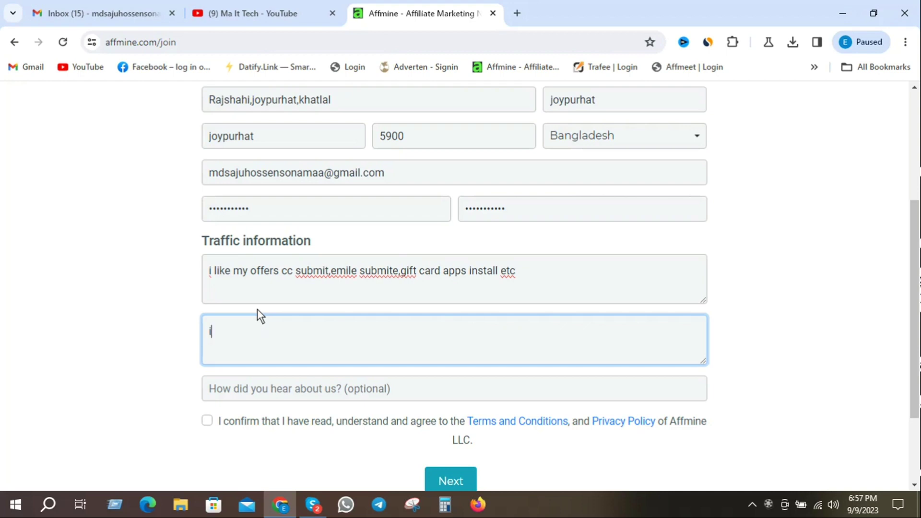
pyautogui.write(' will promote m')
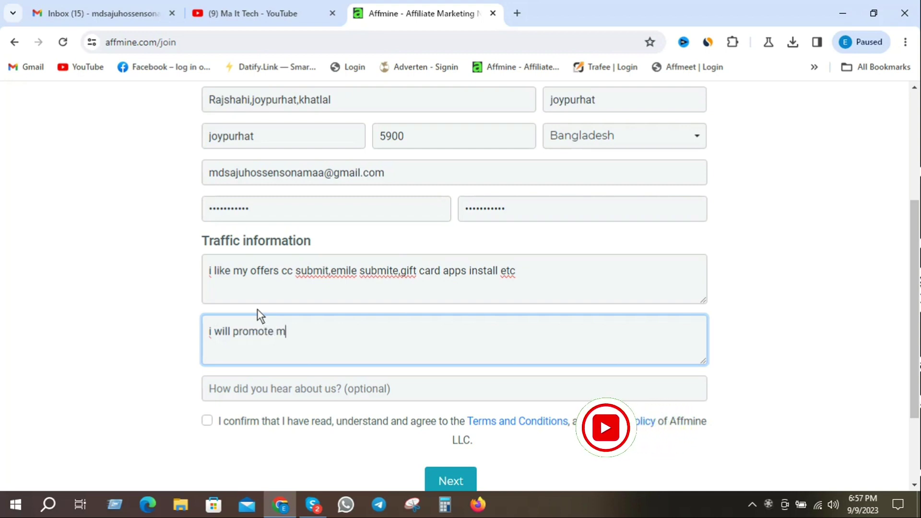
pyautogui.write('y offers')
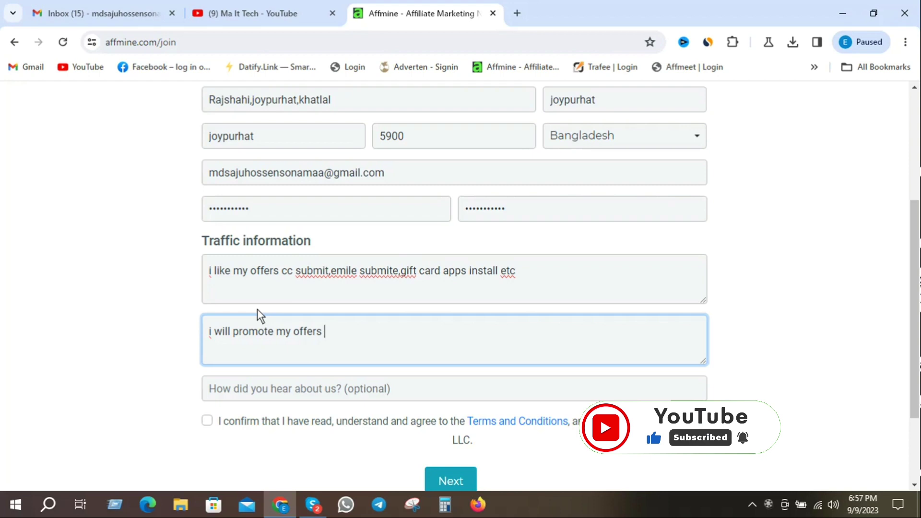
pyautogui.write('g')
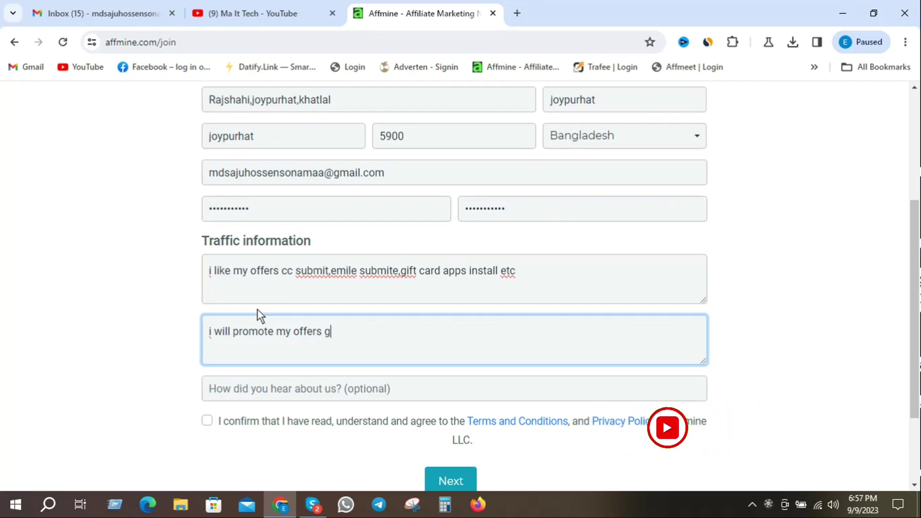
pyautogui.write('ab post')
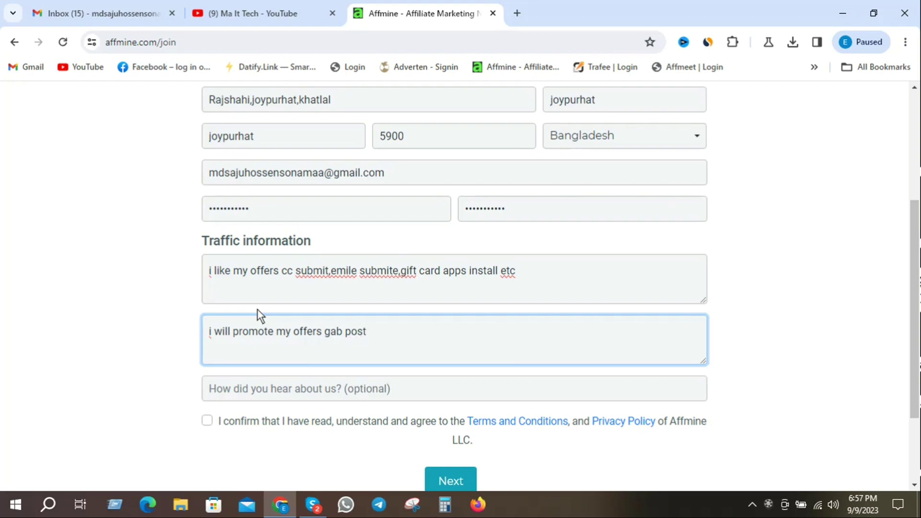
pyautogui.write(', facebook ')
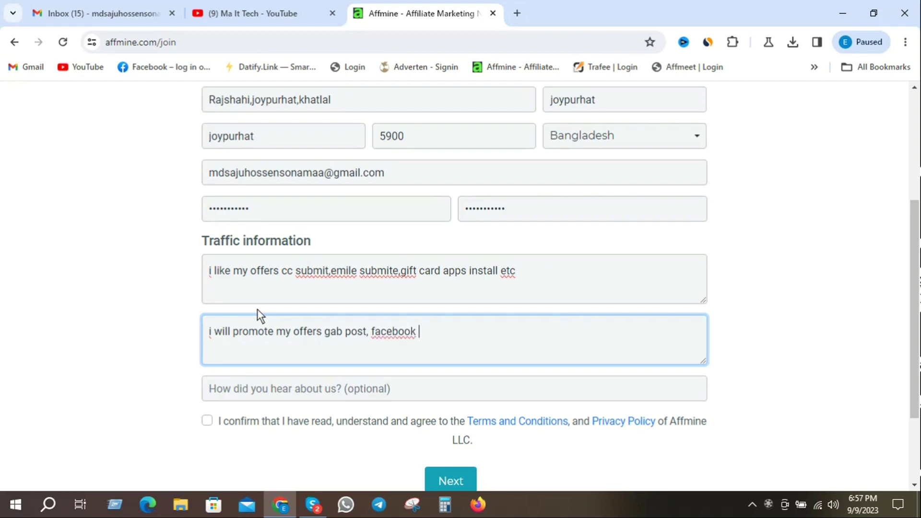
pyautogui.write('page marketin')
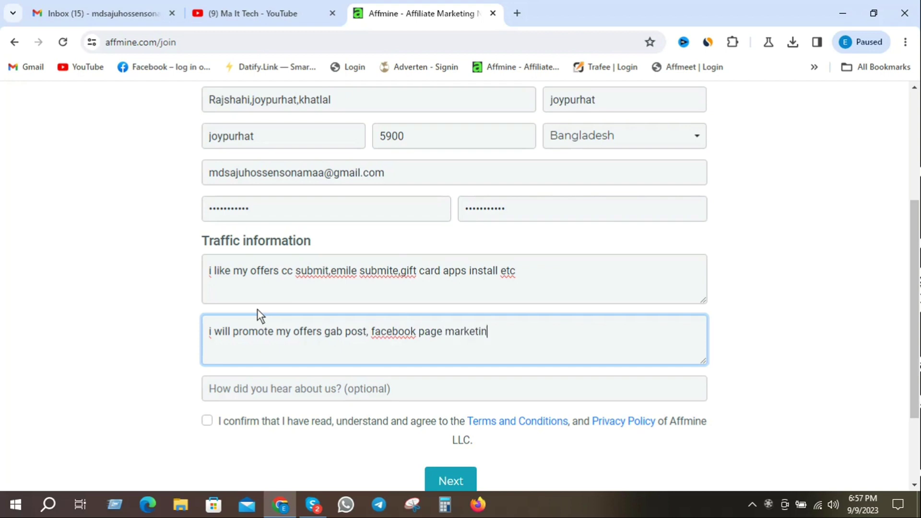
pyautogui.write('g, facebook ')
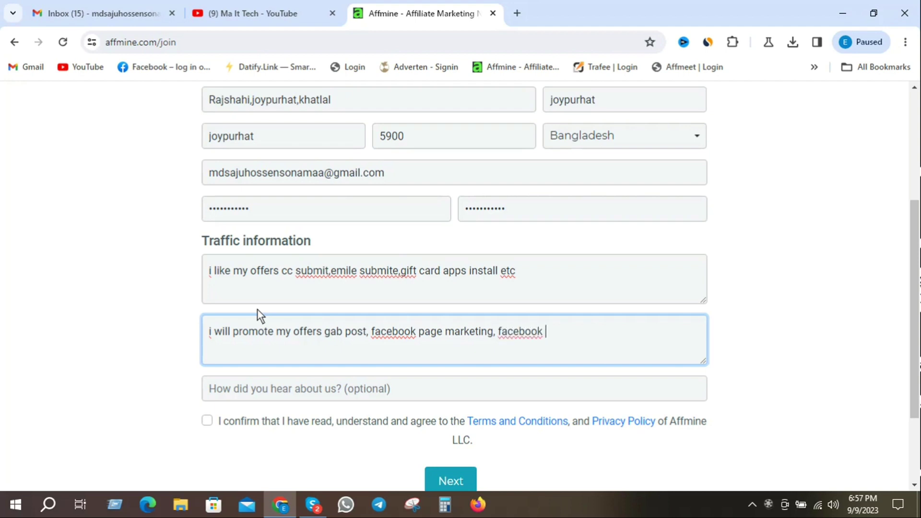
pyautogui.write('post , twitter post ')
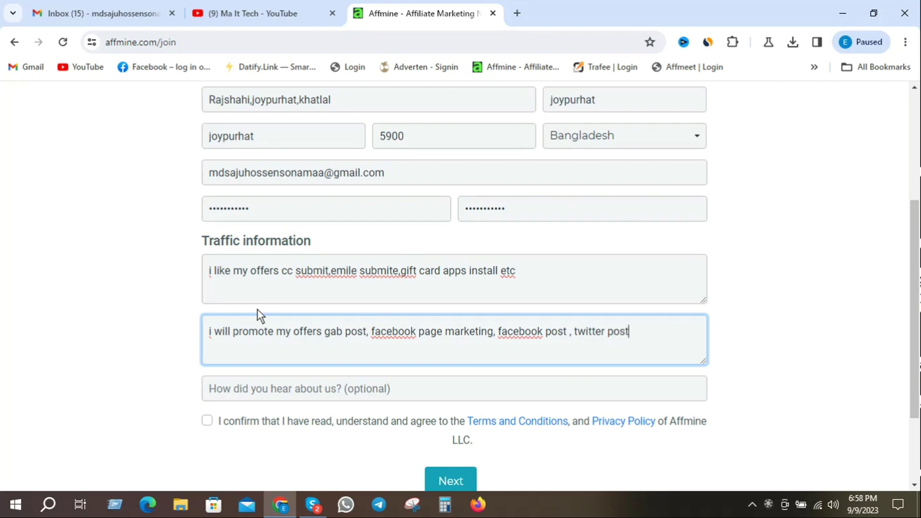
pyautogui.write(',')
# Step: Search Google for 'linkedin' in a new browser tab
pyautogui.click(517, 14)
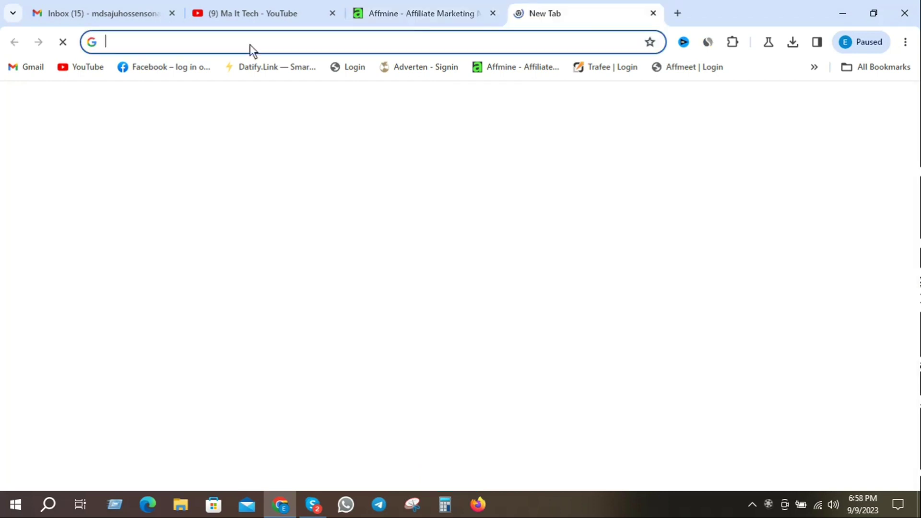
pyautogui.click(249, 41)
pyautogui.write('lin')
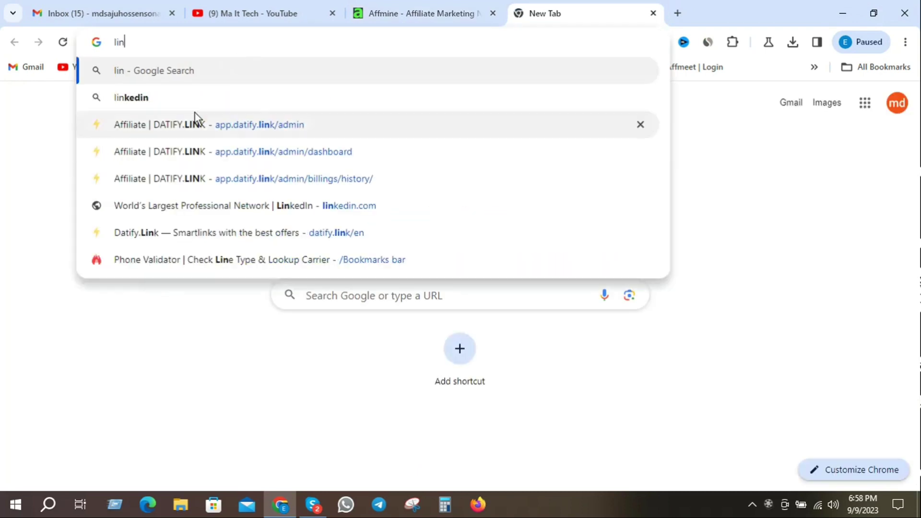
pyautogui.click(118, 97)
# Step: Copy the 'linkedin' search term and go back to the Affmine sign-up form
pyautogui.moveTo(165, 119); pyautogui.dragTo(106, 113)
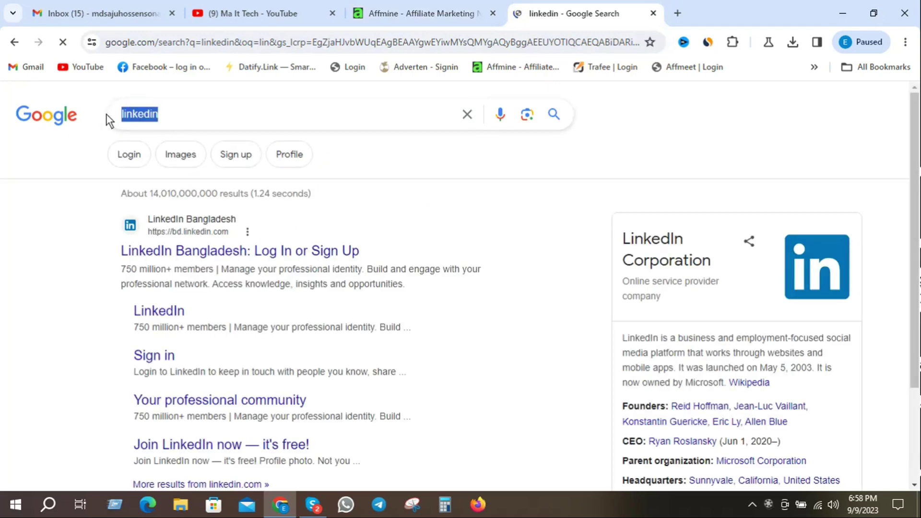
pyautogui.rightClick(131, 114)
pyautogui.click(159, 175)
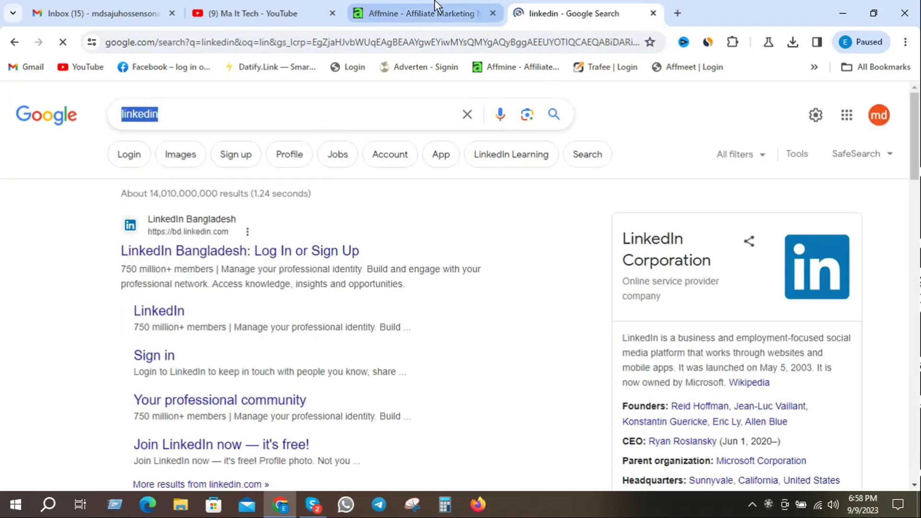
pyautogui.click(434, 12)
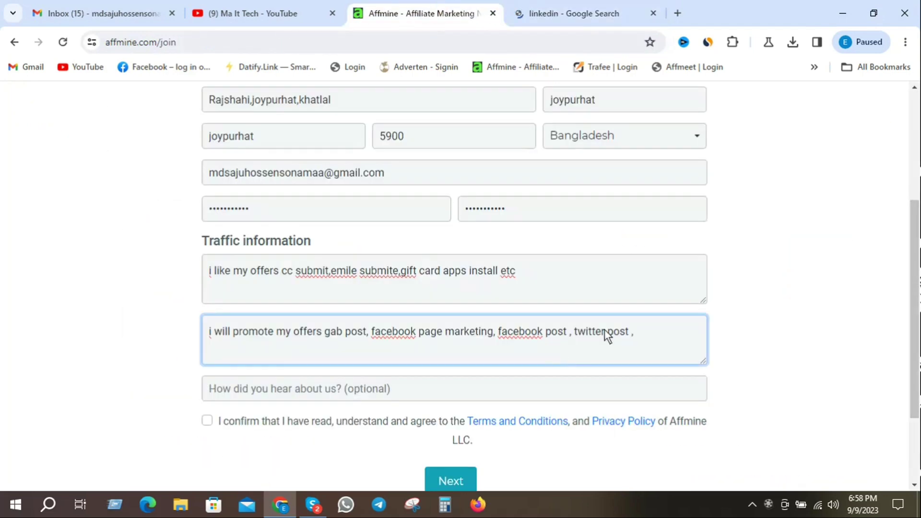
# Step: Paste 'linkedin' and add 'post, google paid traffic' to the promotion-methods answer
pyautogui.hotkey('ctrl', 'v')
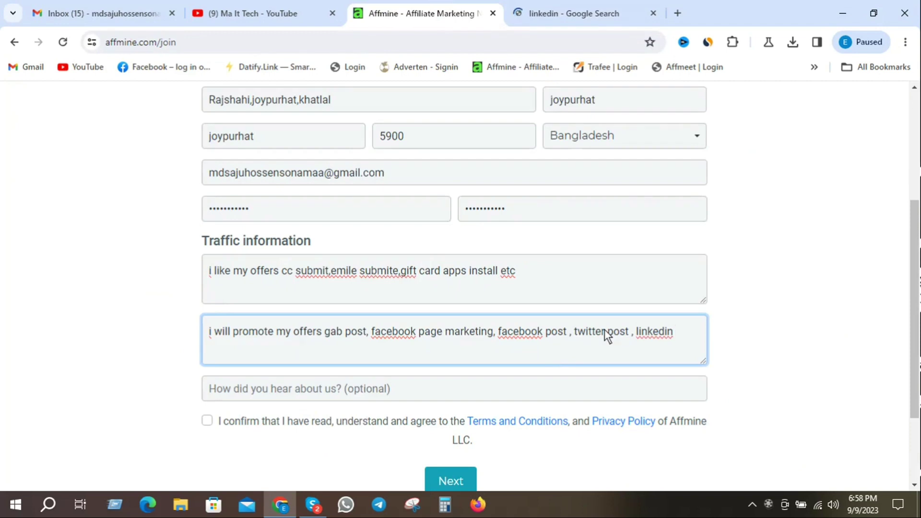
pyautogui.write('post ,')
pyautogui.write('google pais')
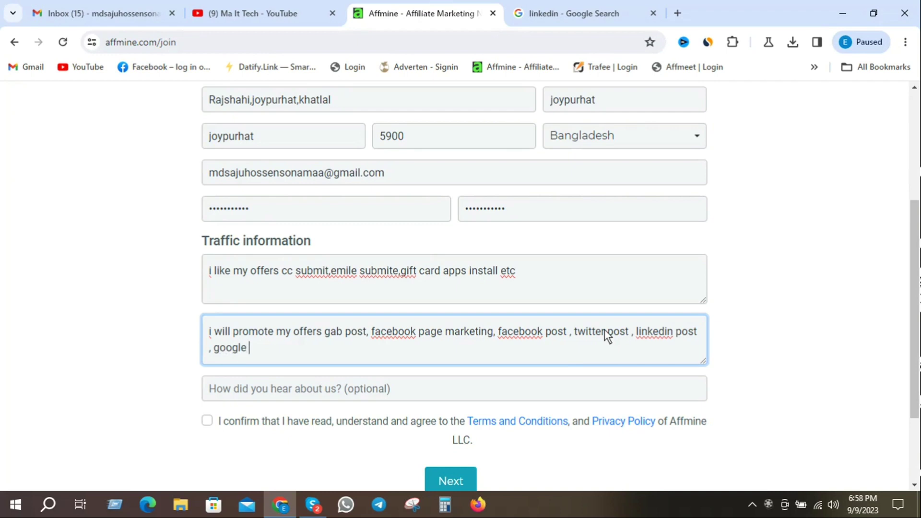
pyautogui.press('BackSpace')
pyautogui.press('BackSpace')
pyautogui.write('d traffice')
pyautogui.press('BackSpace')
# Step: Finish the promotion answer with 'and landing page or website marketing etc'
pyautogui.write('and ')
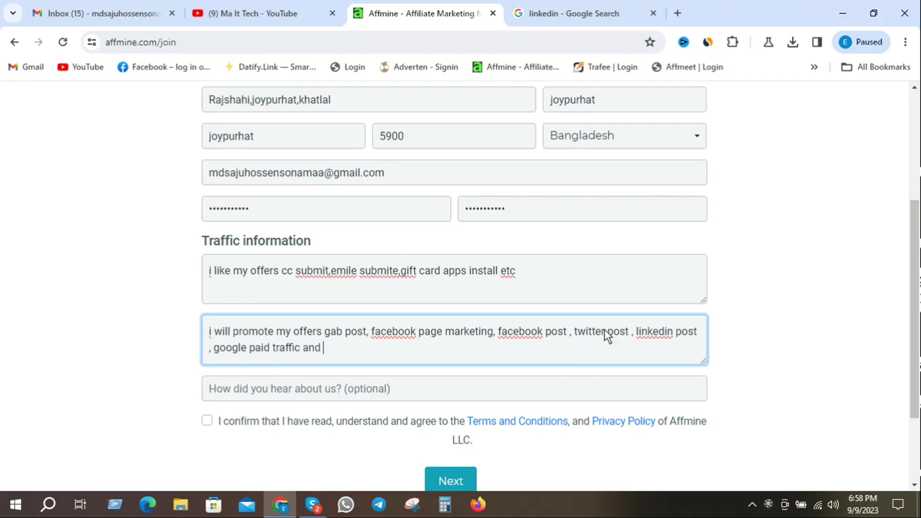
pyautogui.write('landing page')
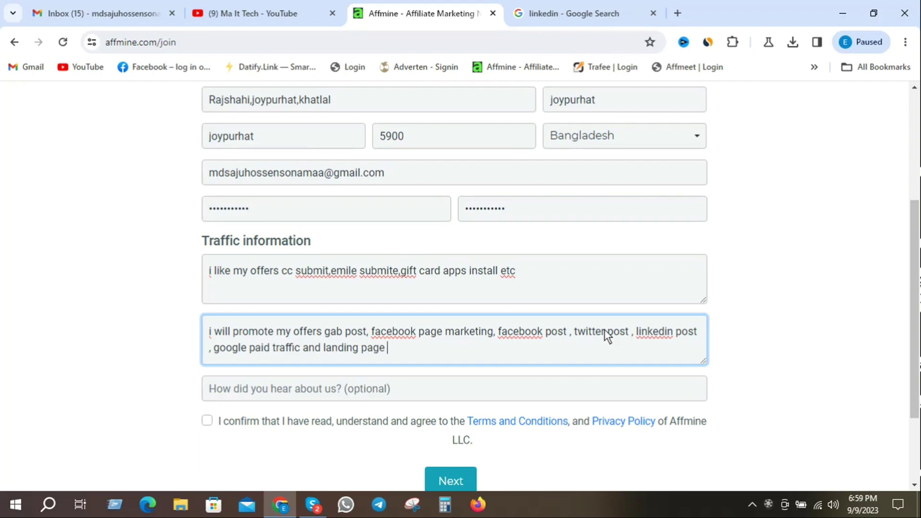
pyautogui.write(' or website marke')
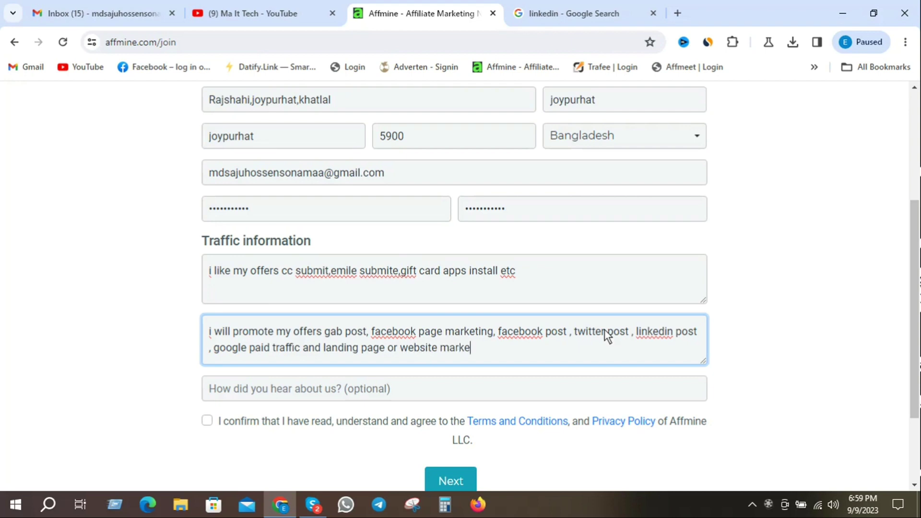
pyautogui.write('i')
pyautogui.press('BackSpace')
pyautogui.press('BackSpace')
pyautogui.write('keting etc')
pyautogui.scroll(-2, 545, 339)
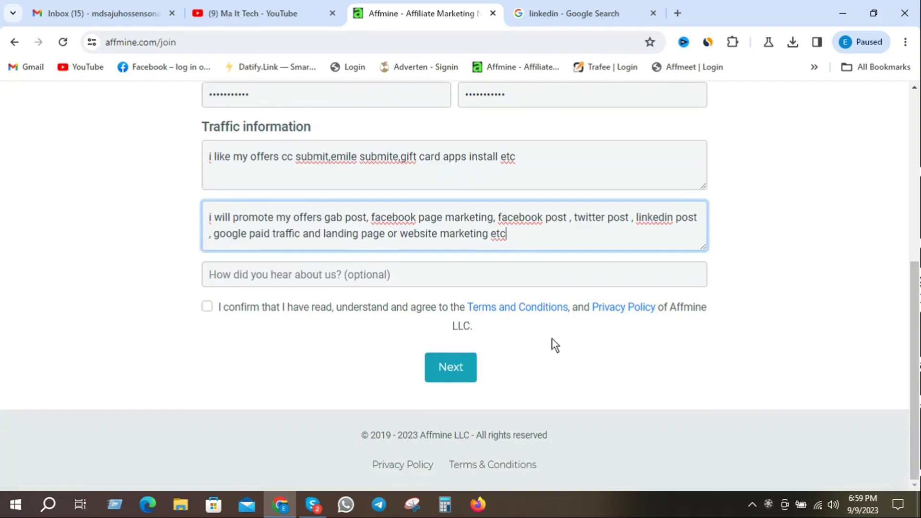
pyautogui.scroll(1, 552, 338)
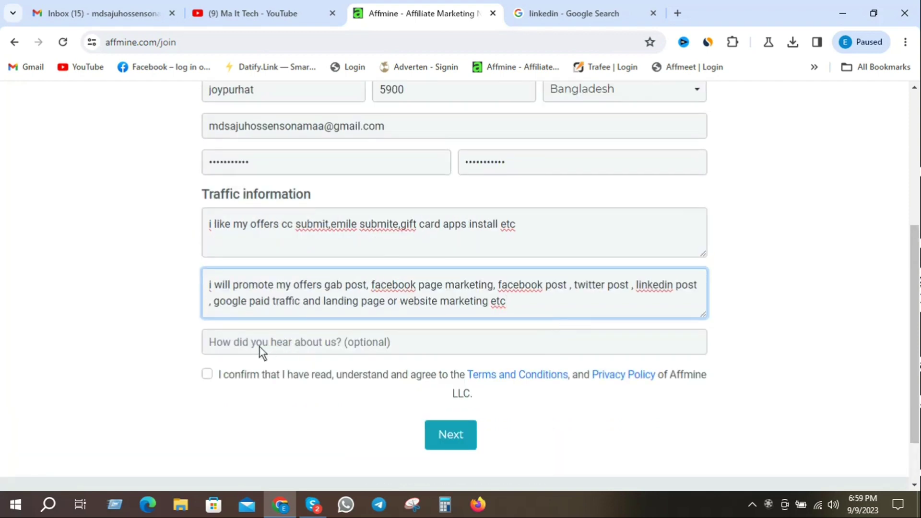
# Step: Enter 'friend' as how you heard about Affmine
pyautogui.click(281, 343)
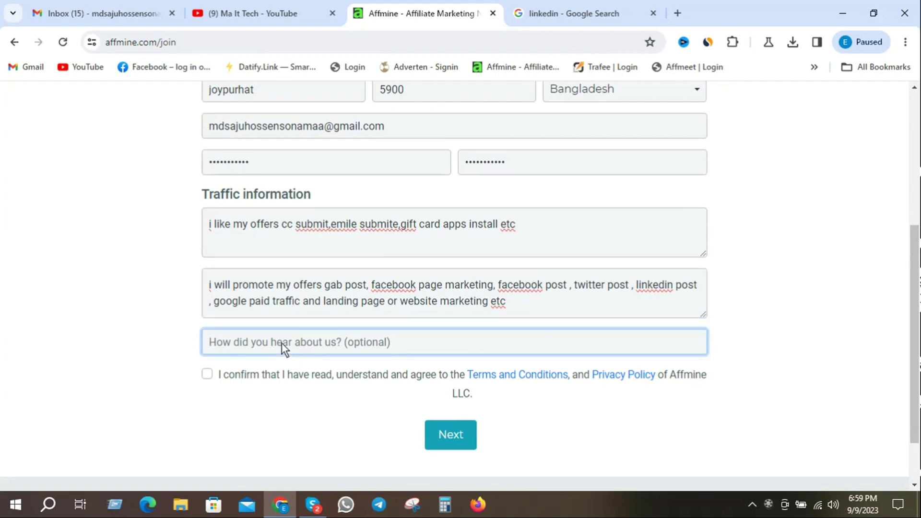
pyautogui.scroll(1, 281, 343)
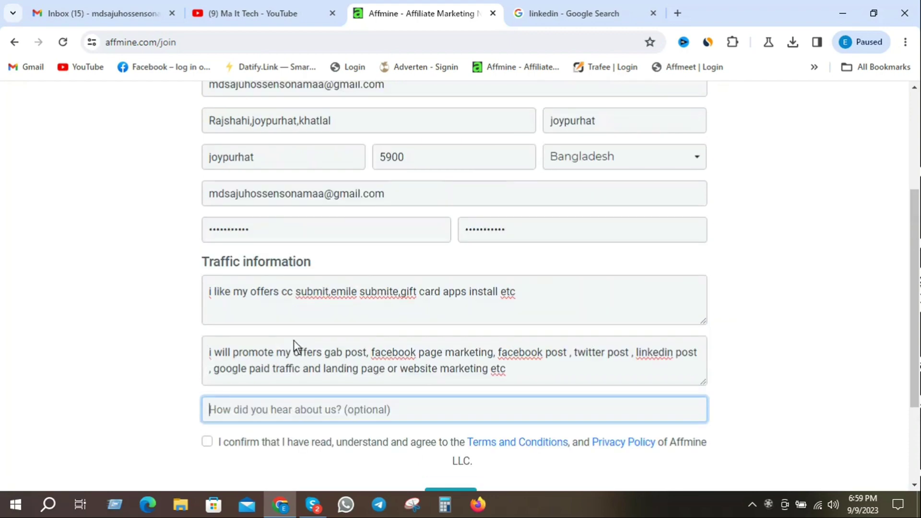
pyautogui.write('friend')
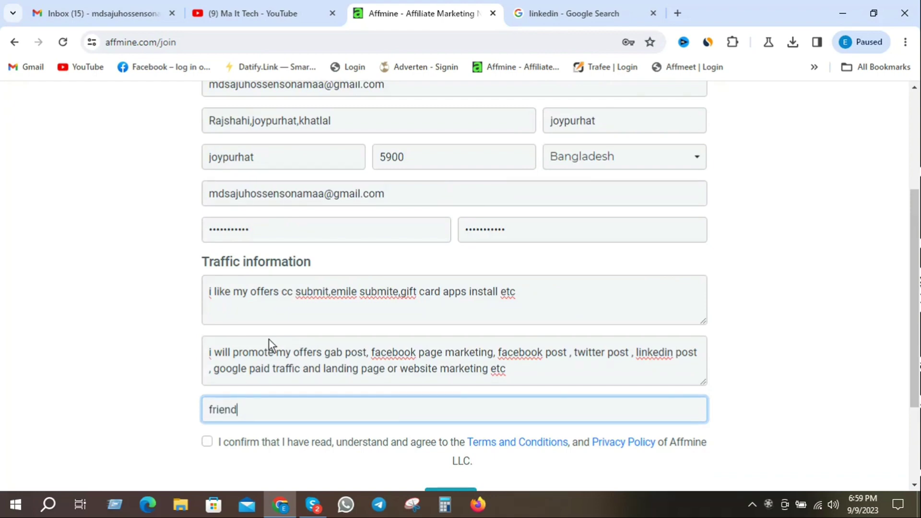
# Step: Agree to the terms and privacy policy and submit the sign-up form
pyautogui.scroll(-2, 269, 339)
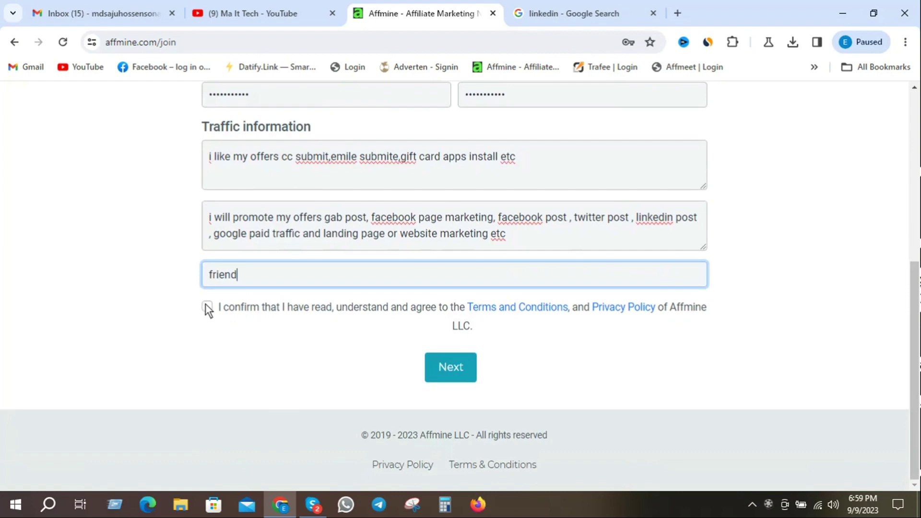
pyautogui.click(207, 306)
pyautogui.scroll(4, 330, 330)
pyautogui.scroll(1, 330, 330)
pyautogui.scroll(-5, 330, 330)
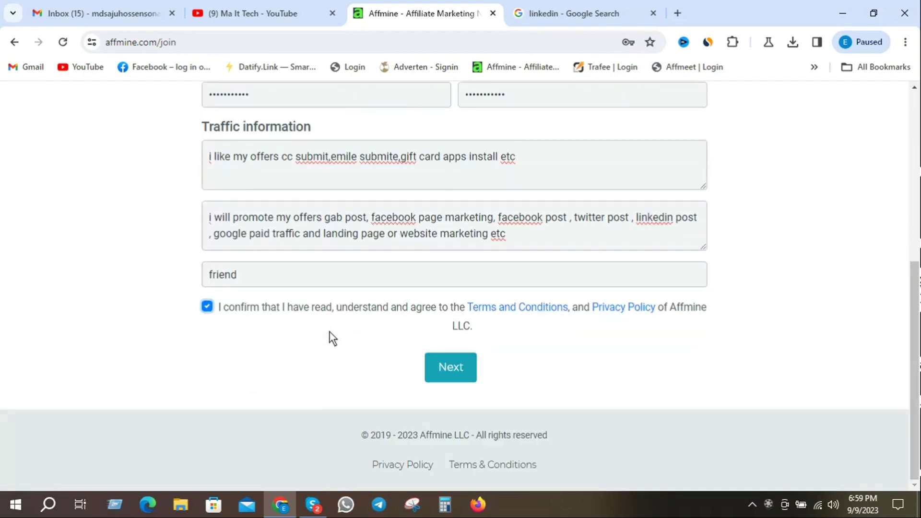
pyautogui.click(450, 369)
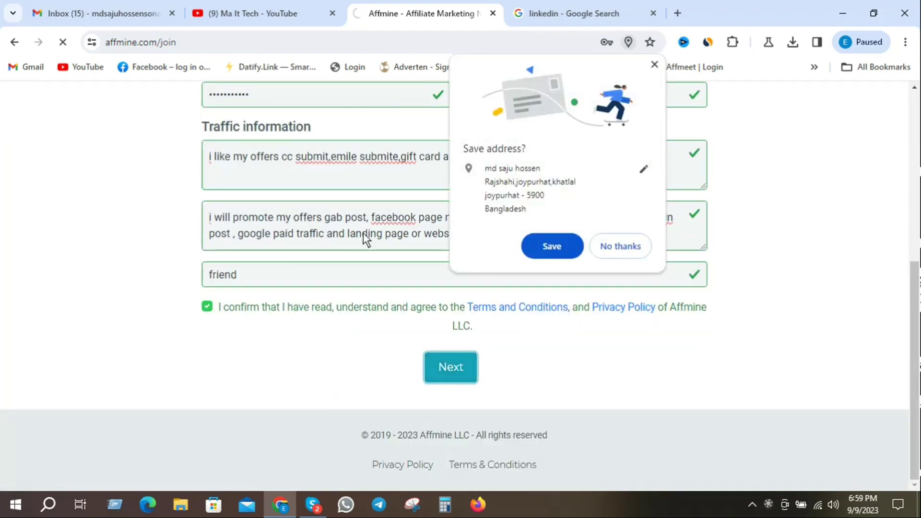
# Step: Let Chrome save the sign-up address and password, then go to the Gmail inbox
pyautogui.click(553, 245)
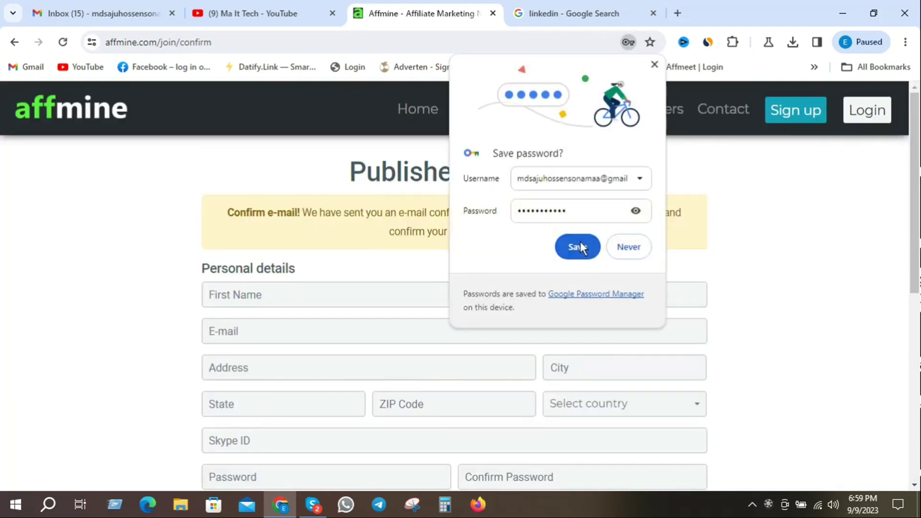
pyautogui.click(575, 249)
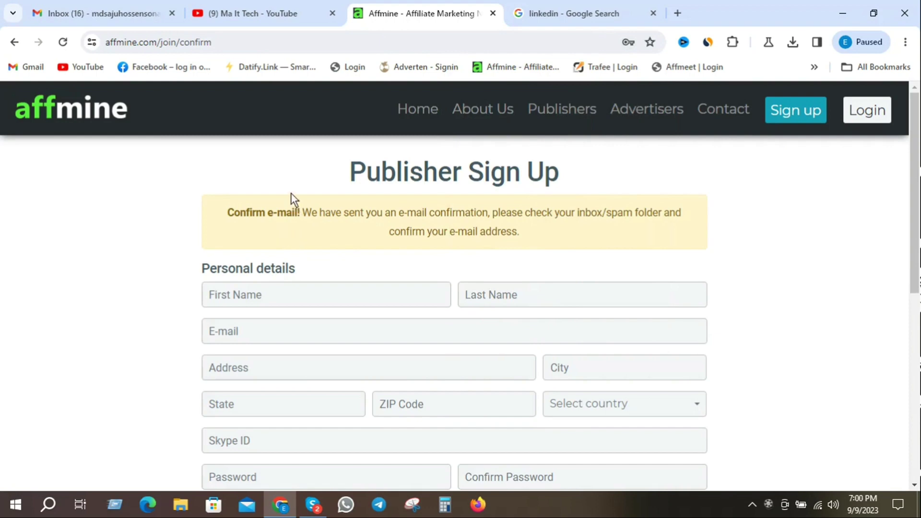
pyautogui.click(87, 2)
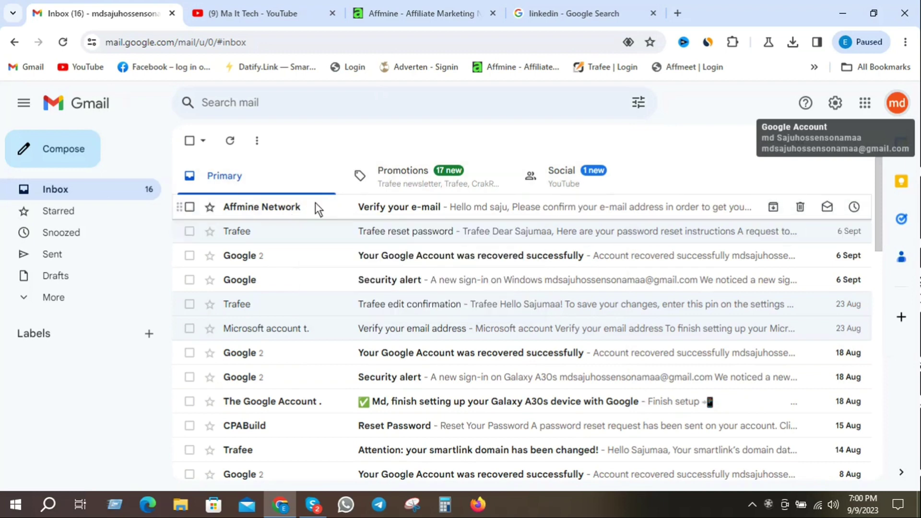
# Step: Open Affmine Network's 'Verify your e-mail' message and confirm the e-mail address
pyautogui.click(375, 210)
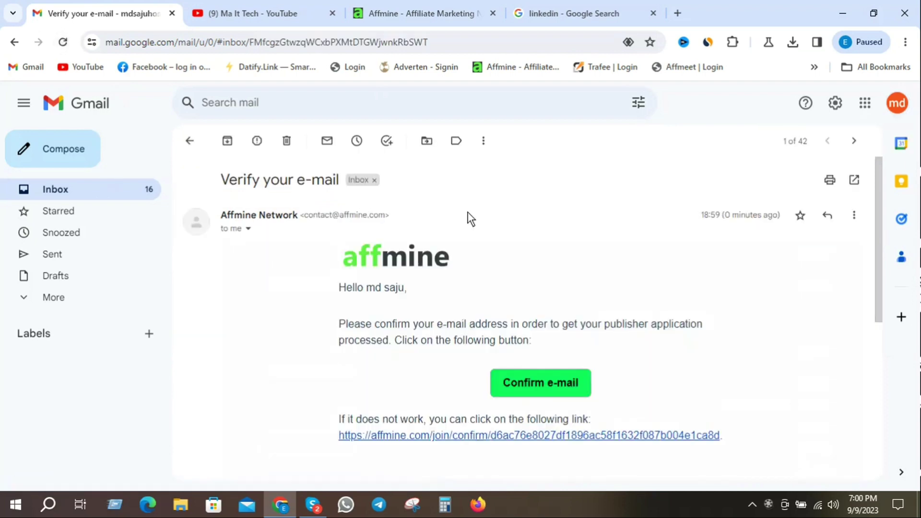
pyautogui.scroll(-2, 562, 207)
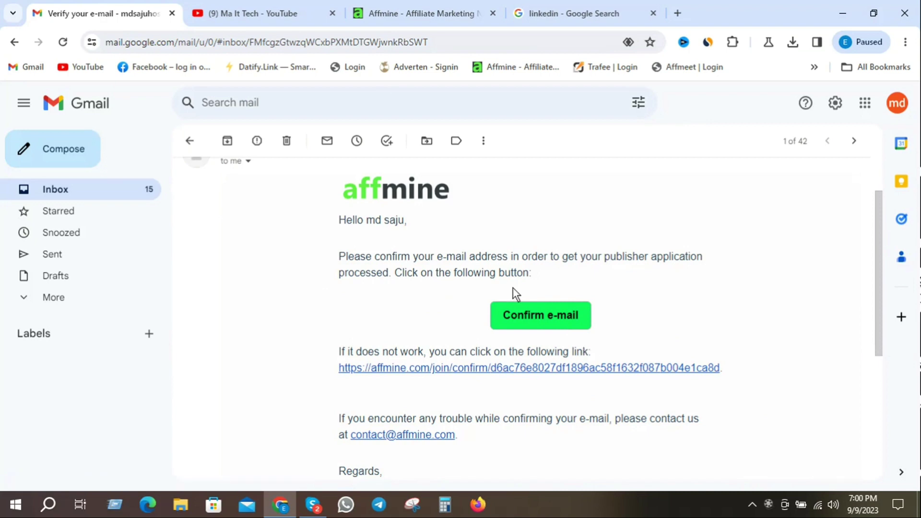
pyautogui.click(546, 316)
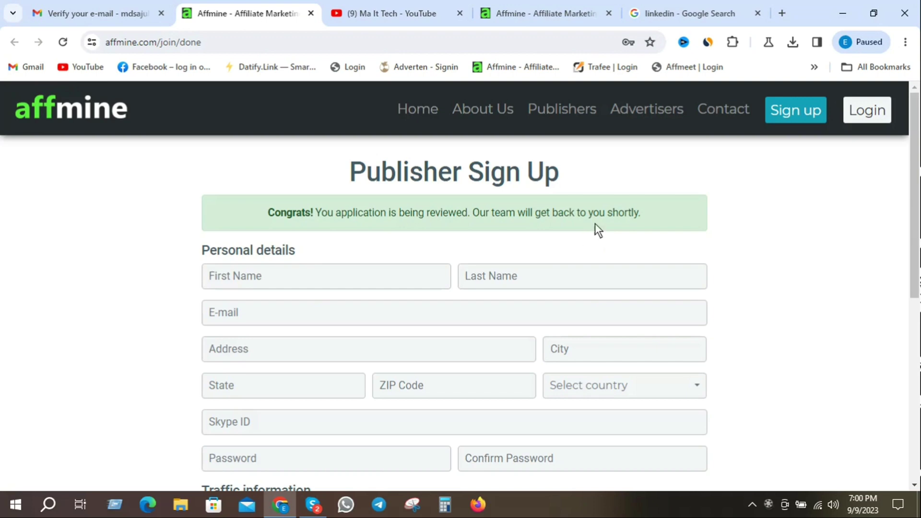
pyautogui.scroll(8, 626, 291)
# Step: Return Gmail to the inbox, minimise Chrome and Skype, and refresh the desktop
pyautogui.click(98, 13)
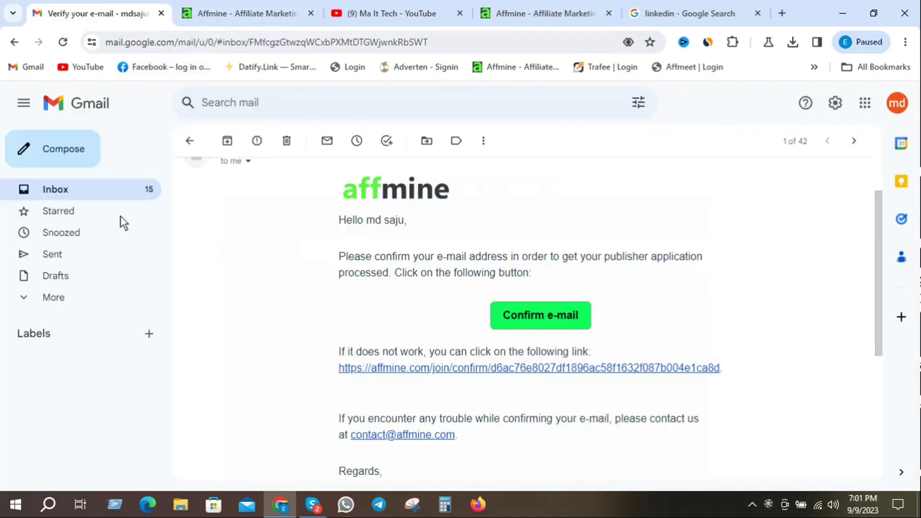
pyautogui.click(68, 193)
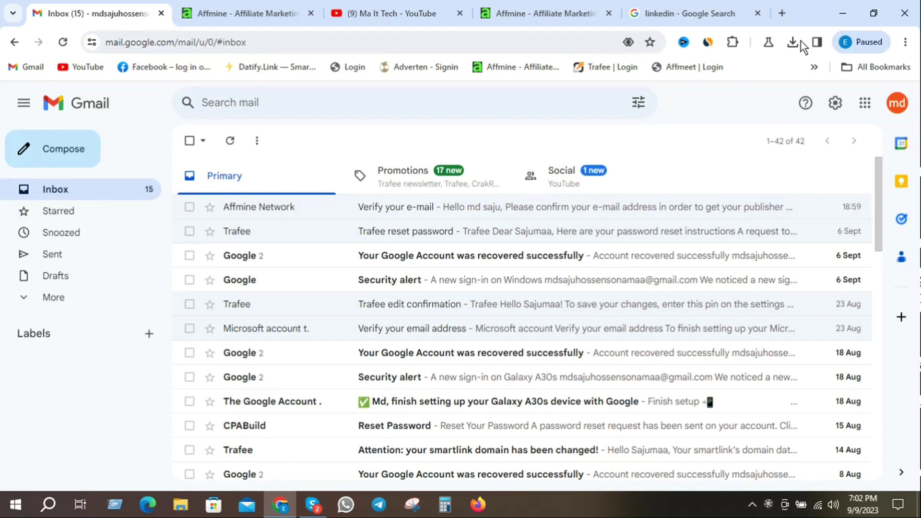
pyautogui.click(848, 13)
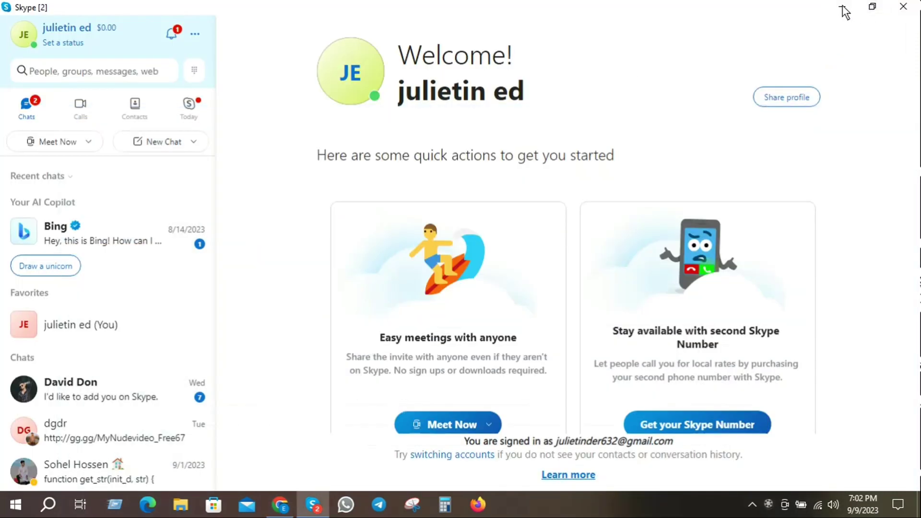
pyautogui.click(842, 8)
pyautogui.rightClick(254, 70)
pyautogui.click(290, 106)
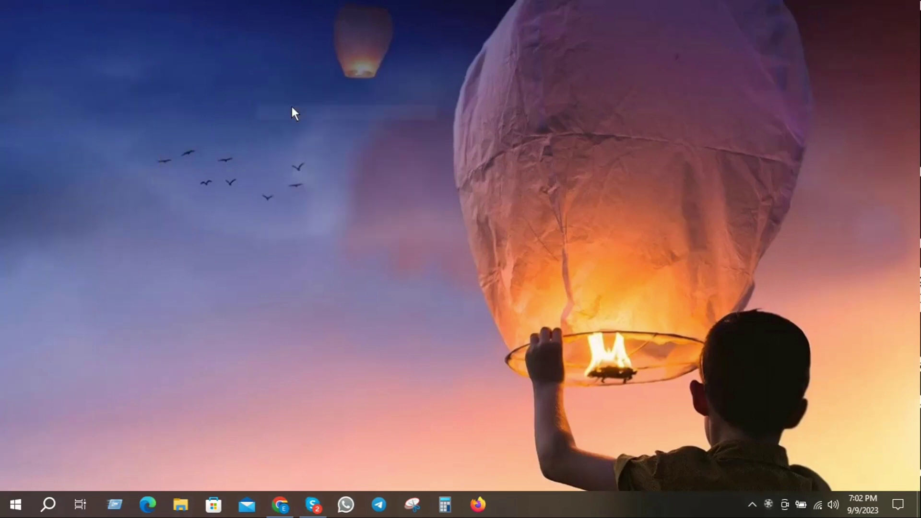